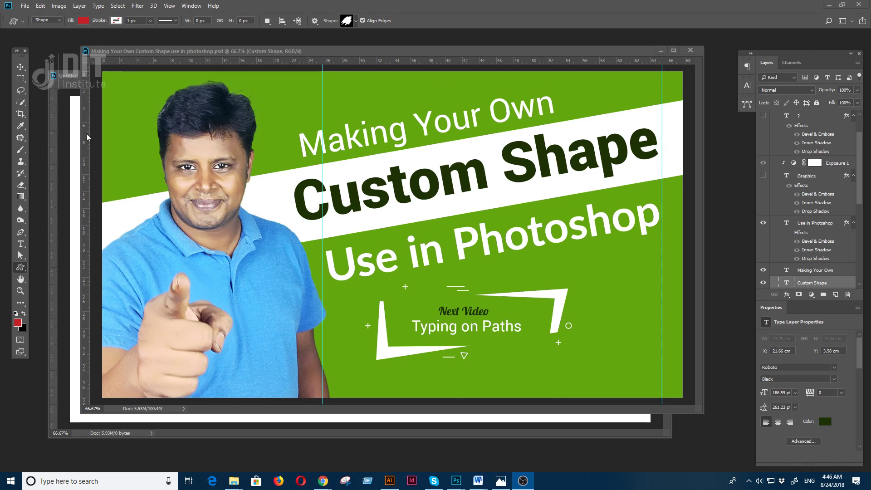
Minimize the thumbnail document and dock the blank Untitled-1 canvas as a workspace tab
{"action": "left_click", "coordinate": [660, 51]}
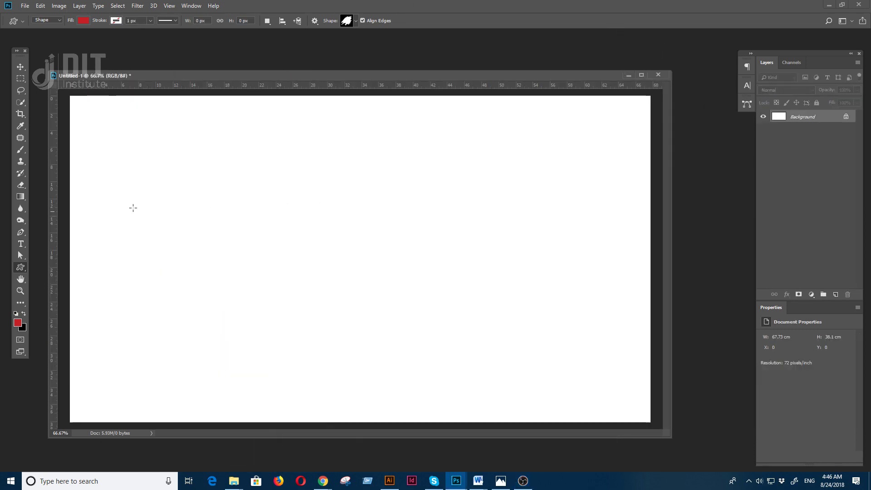
{"action": "left_click_drag", "start_coordinate": [167, 78], "coordinate": [153, 34]}
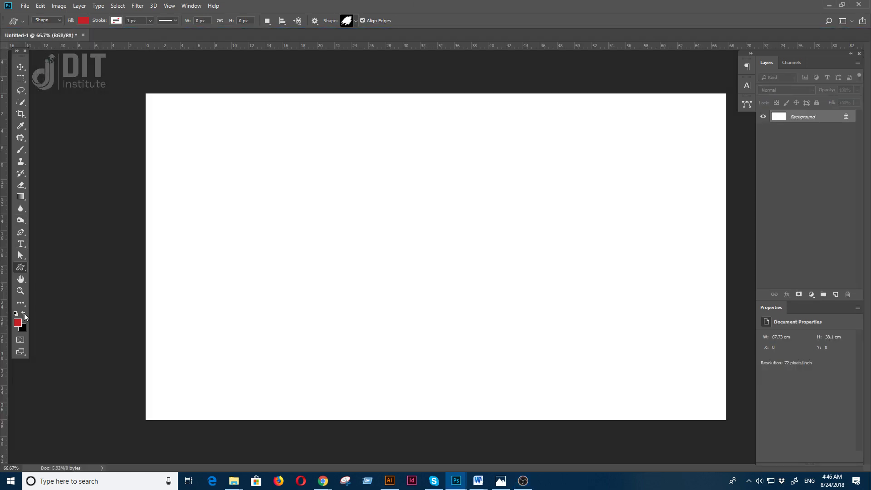
{"action": "left_click", "coordinate": [25, 270]}
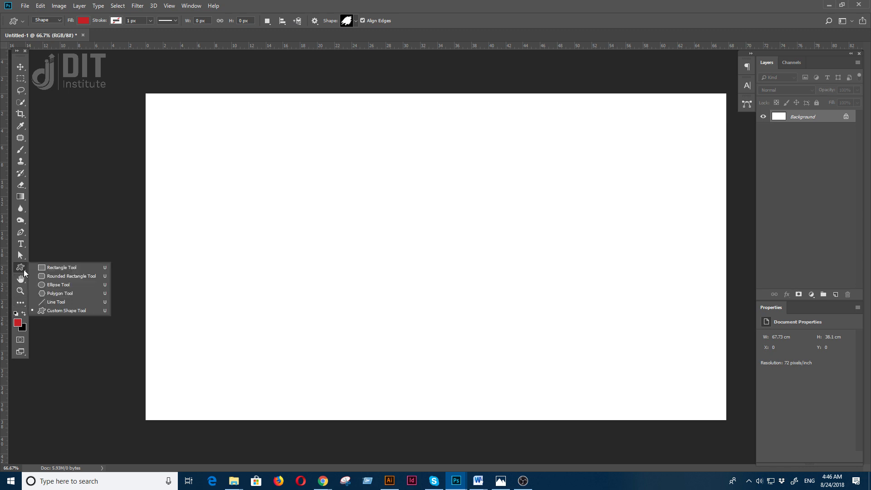
Draw a concave-sided preset custom shape in the canvas's upper left
{"action": "left_click", "coordinate": [69, 312]}
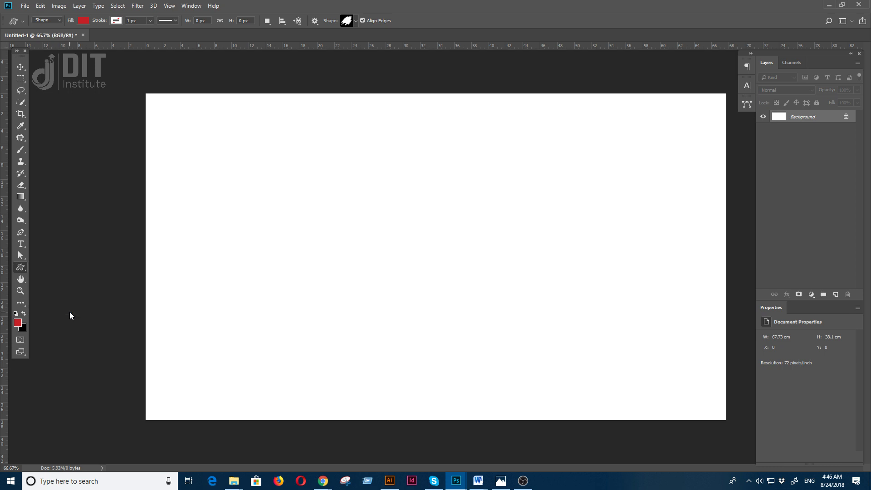
{"action": "left_click", "coordinate": [357, 21]}
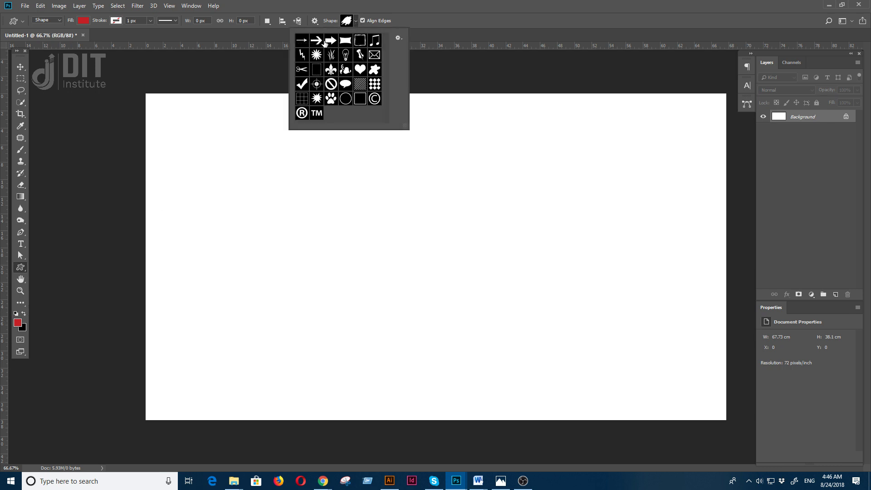
{"action": "left_click", "coordinate": [164, 153]}
{"action": "left_click_drag", "start_coordinate": [189, 144], "coordinate": [341, 252]}
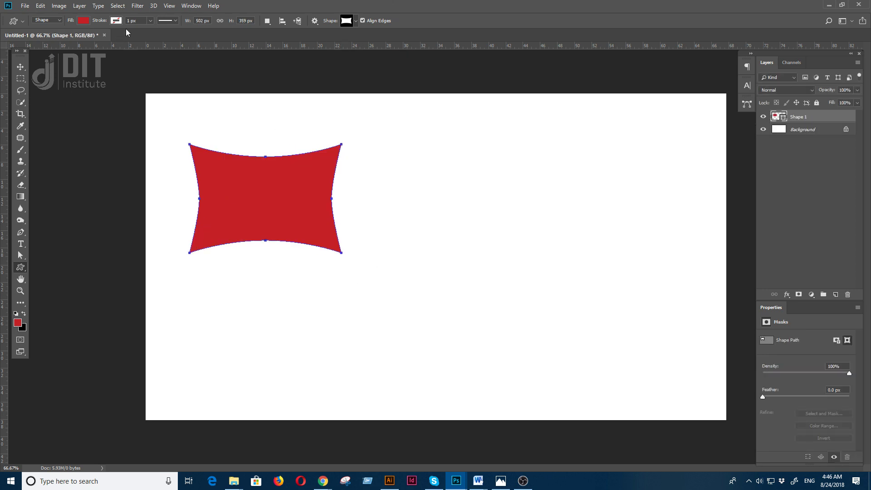
Change the shape's fill from lavender to dark brown
{"action": "left_click", "coordinate": [83, 20]}
{"action": "left_click", "coordinate": [105, 103]}
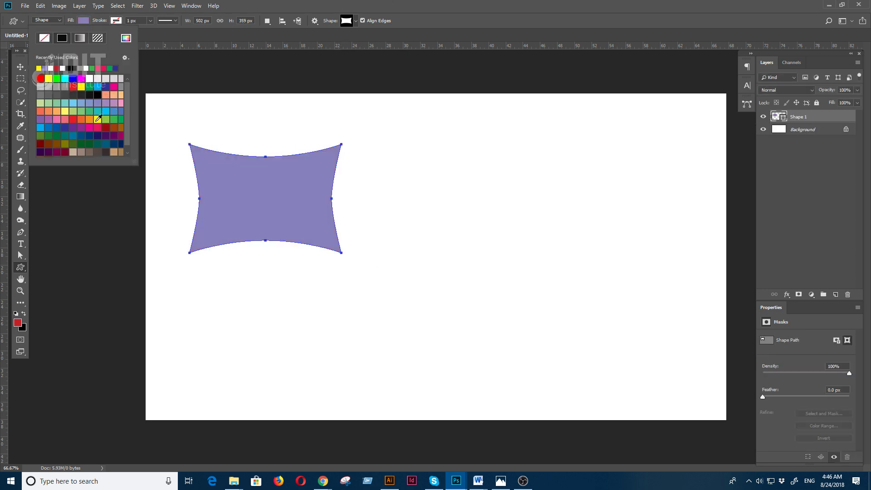
{"action": "left_click", "coordinate": [118, 129]}
{"action": "left_click", "coordinate": [356, 21]}
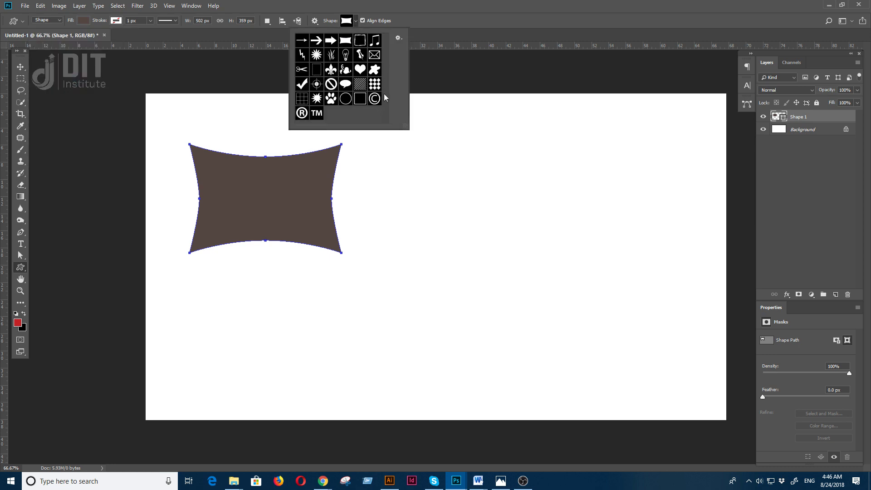
{"action": "left_click", "coordinate": [398, 40]}
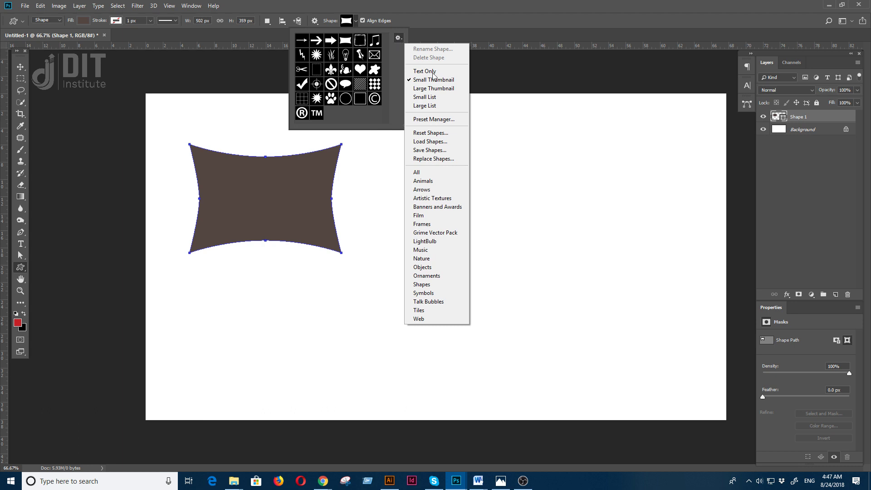
Replace the custom shapes with the All set and enlarge the shape picker
{"action": "left_click", "coordinate": [443, 173]}
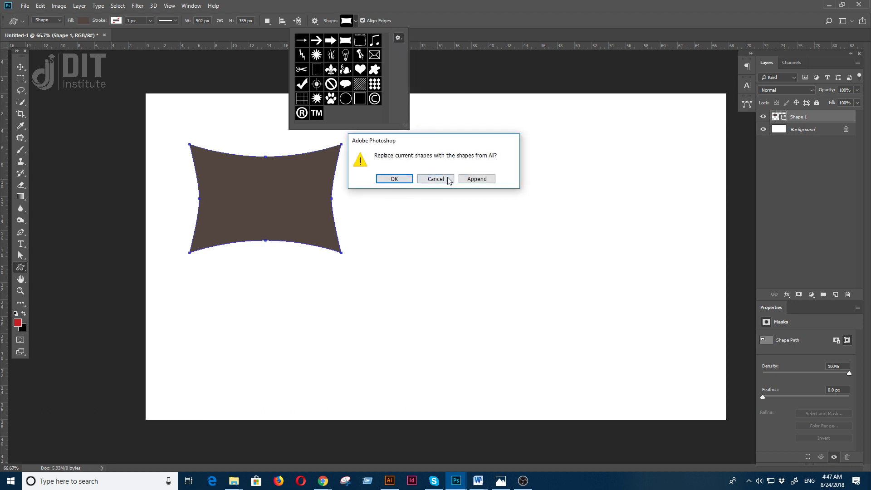
{"action": "left_click", "coordinate": [391, 179]}
{"action": "left_click_drag", "start_coordinate": [407, 128], "coordinate": [441, 245]}
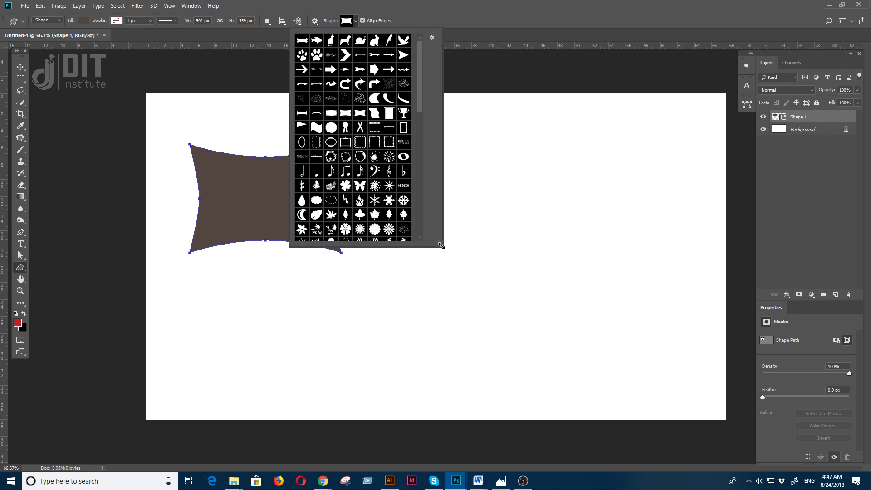
Draw a starburst on the right and a splatter ring below the first shape
{"action": "left_click", "coordinate": [528, 226]}
{"action": "left_click_drag", "start_coordinate": [484, 141], "coordinate": [613, 258]}
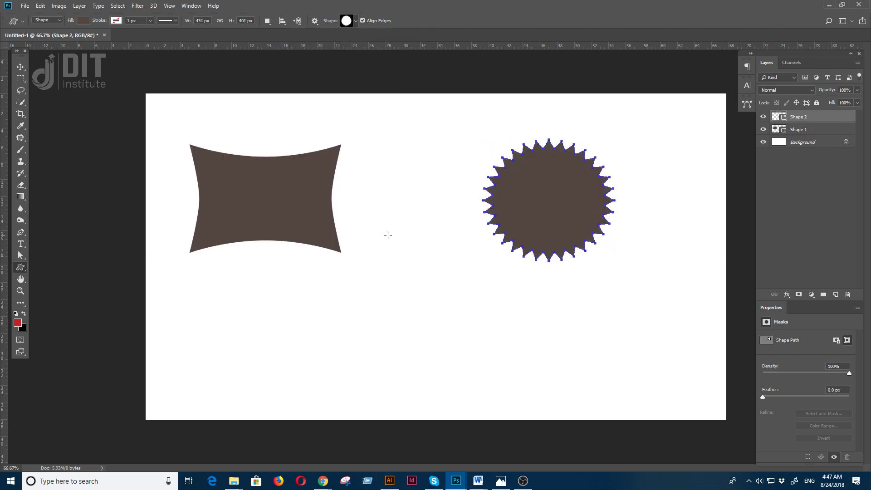
{"action": "left_click", "coordinate": [347, 20]}
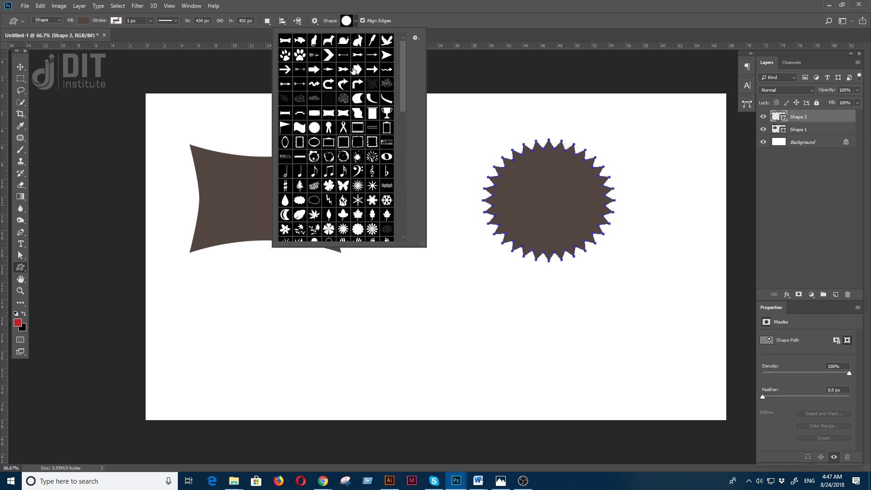
{"action": "left_click", "coordinate": [284, 309]}
{"action": "left_click_drag", "start_coordinate": [283, 296], "coordinate": [406, 407]}
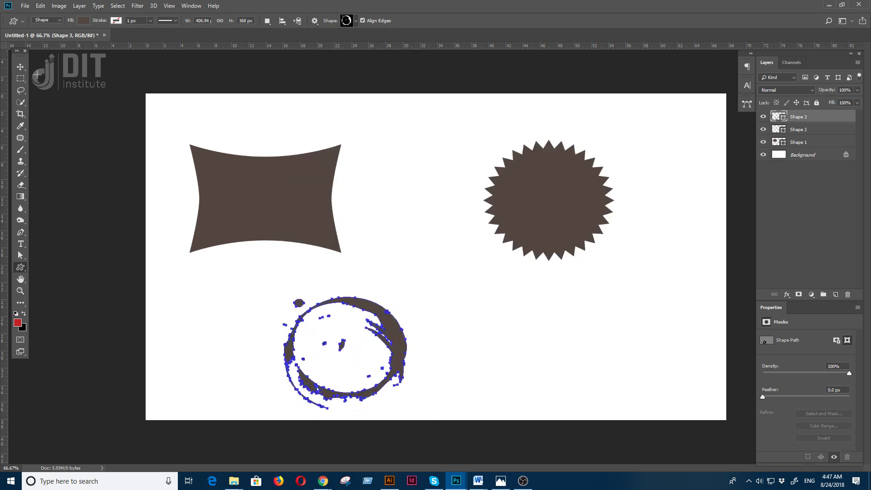
With the Move tool, select the shape layers from the right-click layer list
{"action": "left_click", "coordinate": [20, 67]}
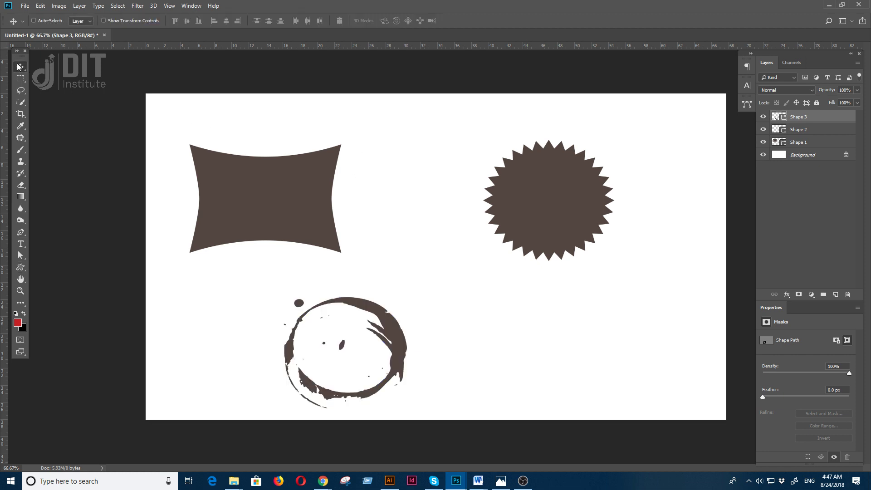
{"action": "right_click", "coordinate": [547, 189]}
{"action": "left_click", "coordinate": [817, 142]}
Delete all three shape layers, leaving only the Background
{"action": "left_click", "coordinate": [817, 143], "text": "shift"}
{"action": "key", "text": "Delete"}
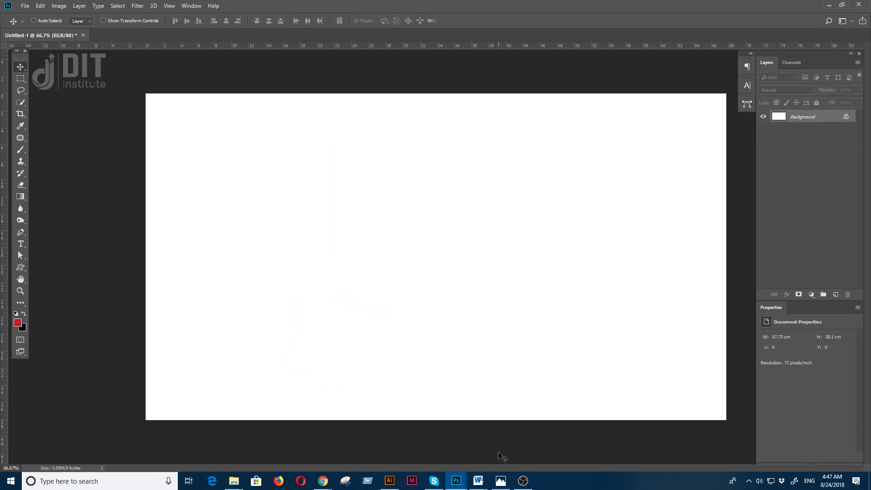
{"action": "mouse_move", "coordinate": [323, 480]}
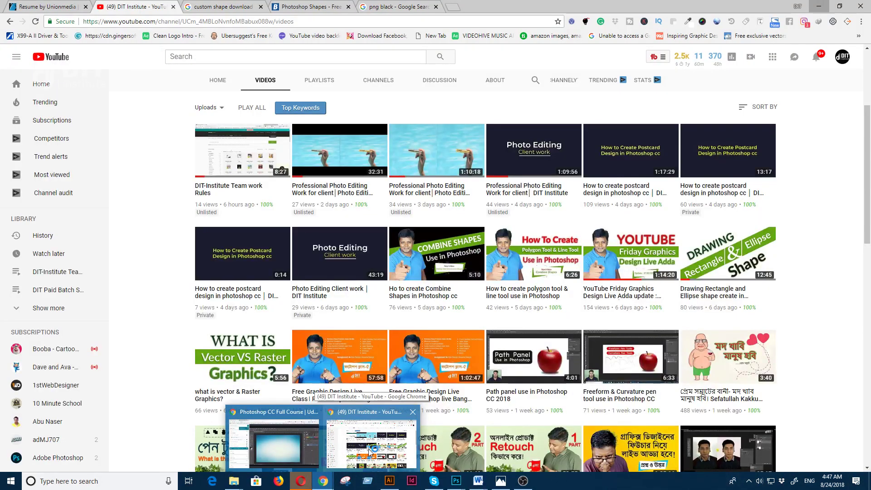
{"action": "left_click", "coordinate": [368, 448]}
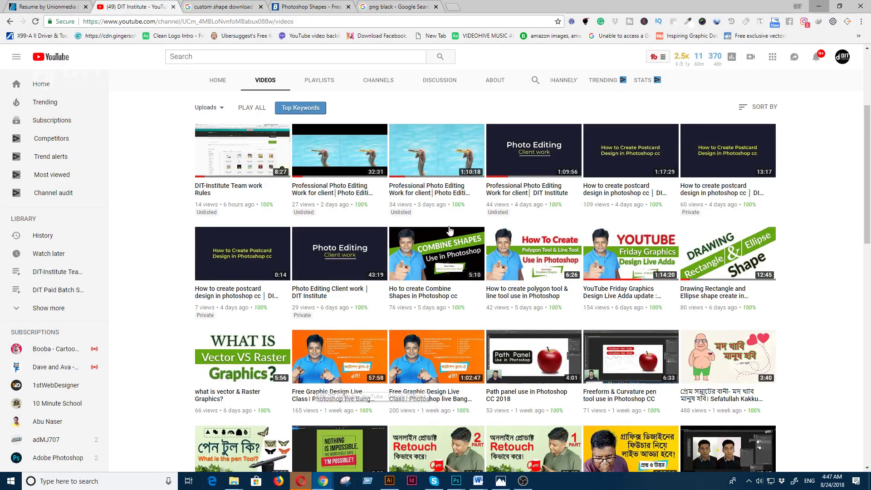
Compare the custom shape download search results with the Brusheezy shapes page
{"action": "left_click", "coordinate": [240, 6]}
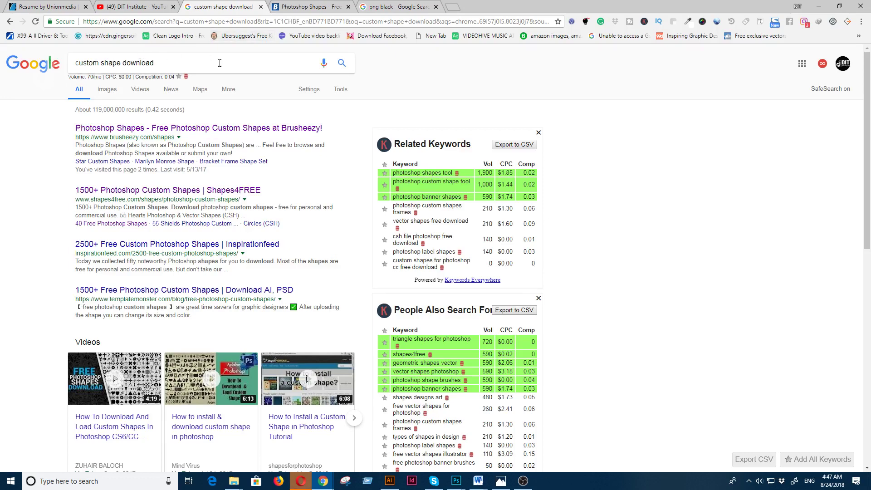
{"action": "left_click", "coordinate": [310, 6]}
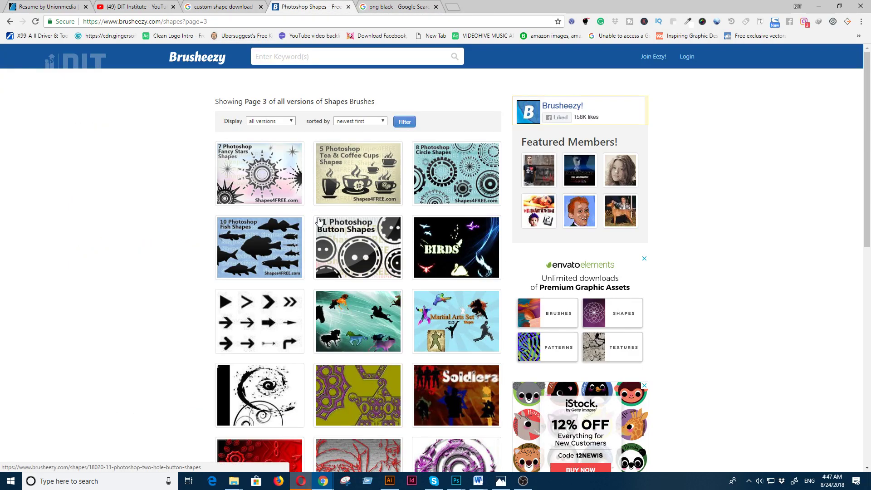
{"action": "scroll", "coordinate": [319, 220], "scroll_direction": "down", "scroll_amount": 8}
{"action": "scroll", "coordinate": [327, 240], "scroll_direction": "up", "scroll_amount": 4}
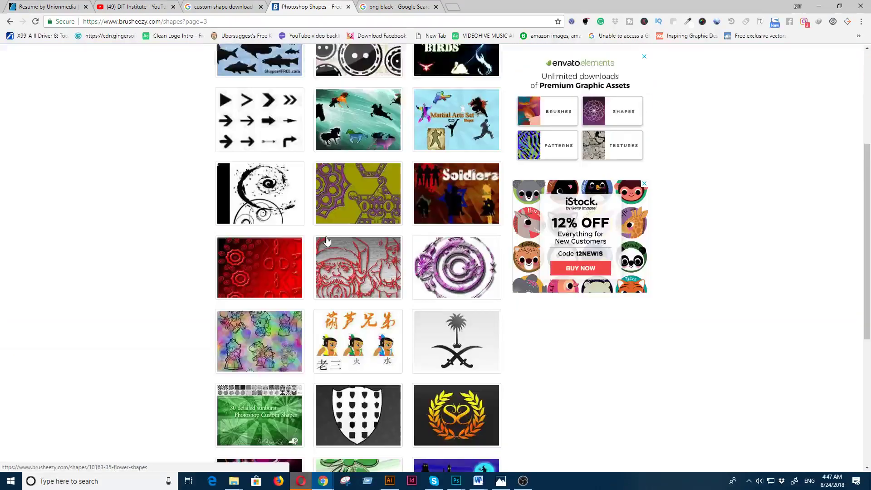
{"action": "scroll", "coordinate": [326, 240], "scroll_direction": "up", "scroll_amount": 5}
{"action": "left_click", "coordinate": [218, 6]}
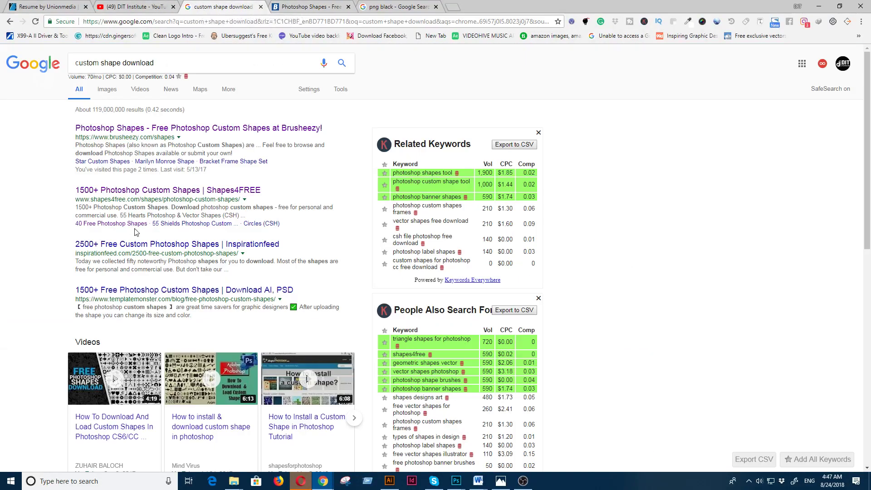
{"action": "scroll", "coordinate": [134, 232], "scroll_direction": "down", "scroll_amount": 4}
{"action": "scroll", "coordinate": [141, 204], "scroll_direction": "up", "scroll_amount": 5}
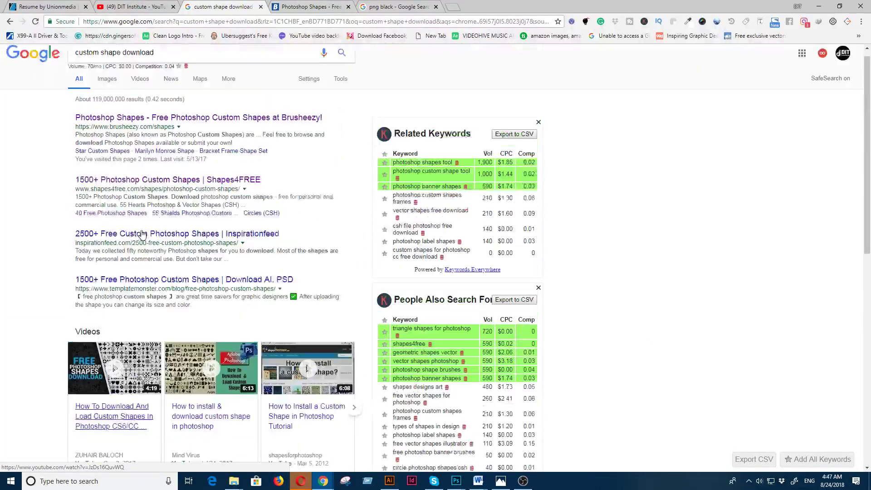
Open the 1500+ Photoshop Custom Shapes result on Shapes4FREE and browse its shapes
{"action": "middle_click", "coordinate": [148, 190]}
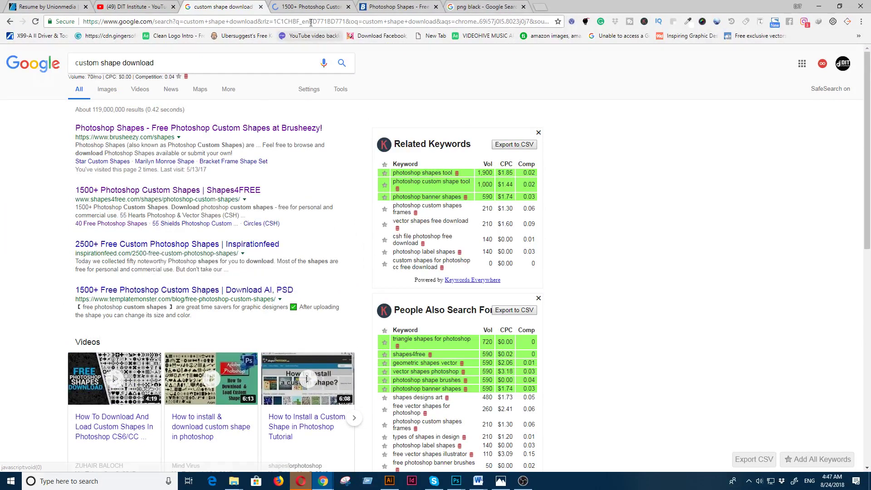
{"action": "left_click", "coordinate": [310, 7]}
{"action": "scroll", "coordinate": [630, 359], "scroll_direction": "down", "scroll_amount": 2}
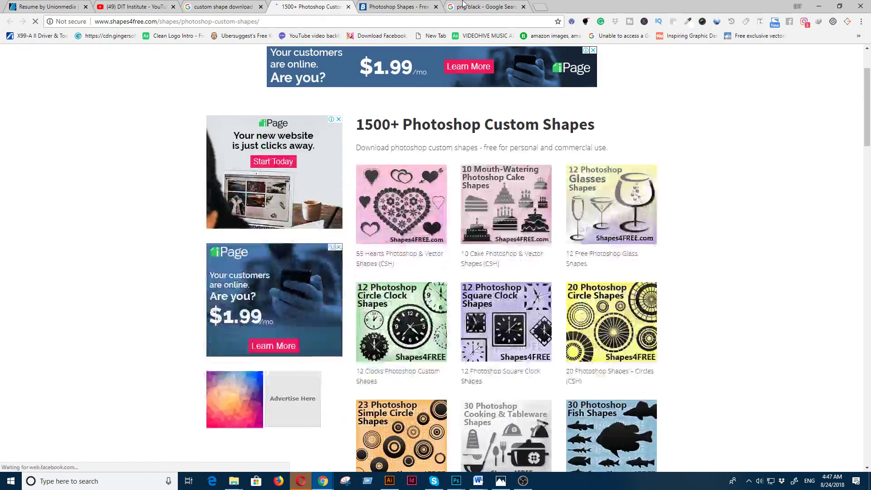
{"action": "left_click", "coordinate": [390, 8]}
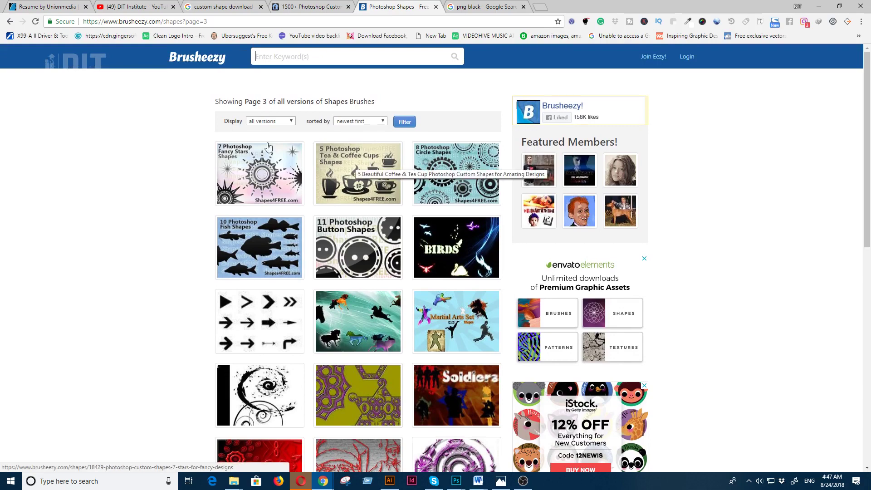
{"action": "scroll", "coordinate": [358, 181], "scroll_direction": "down", "scroll_amount": 5}
{"action": "scroll", "coordinate": [358, 181], "scroll_direction": "up", "scroll_amount": 5}
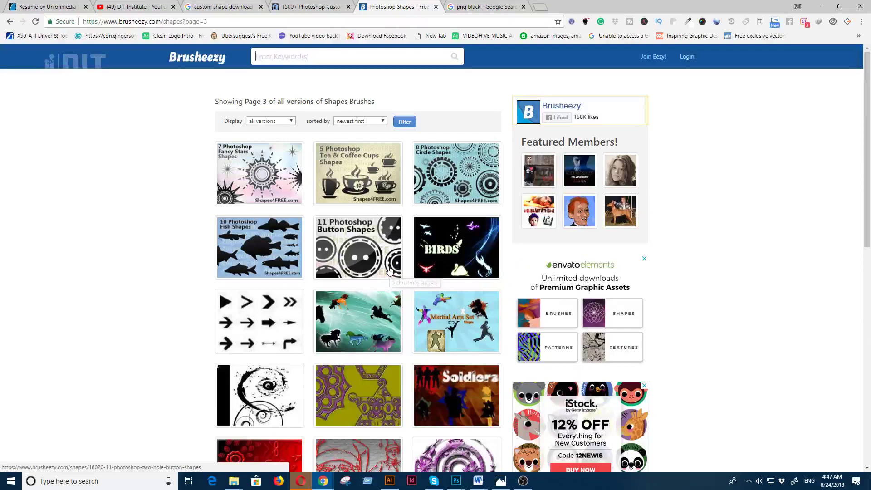
{"action": "left_click", "coordinate": [335, 7]}
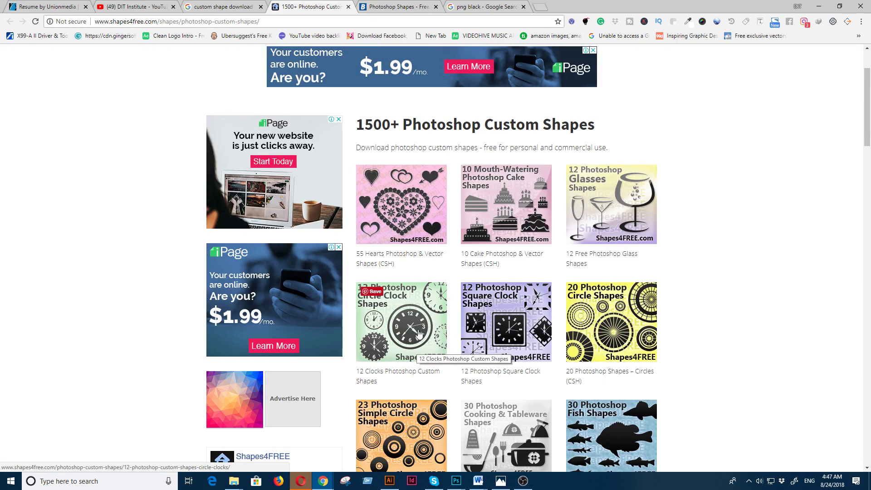
{"action": "scroll", "coordinate": [418, 333], "scroll_direction": "down", "scroll_amount": 4}
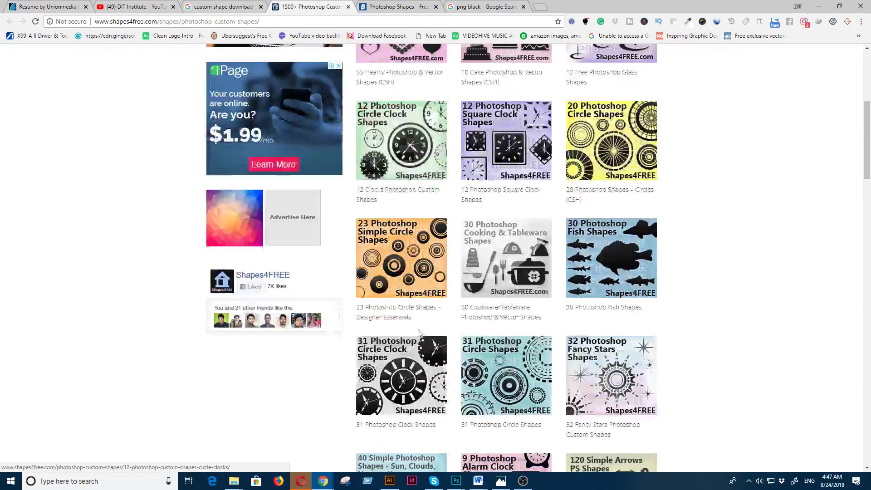
Download the Shapes4FREE-32-stars.zip pack from the 32 Fancy Stars page
{"action": "left_click", "coordinate": [615, 393]}
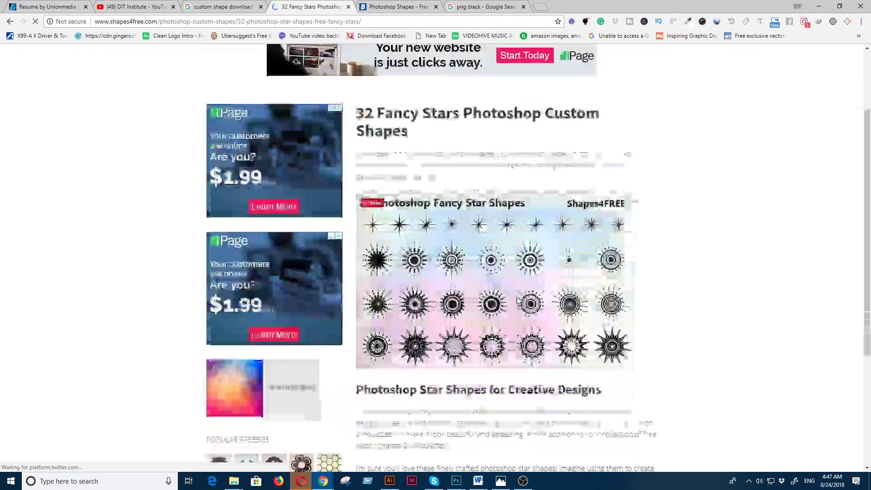
{"action": "scroll", "coordinate": [518, 302], "scroll_direction": "down", "scroll_amount": 4}
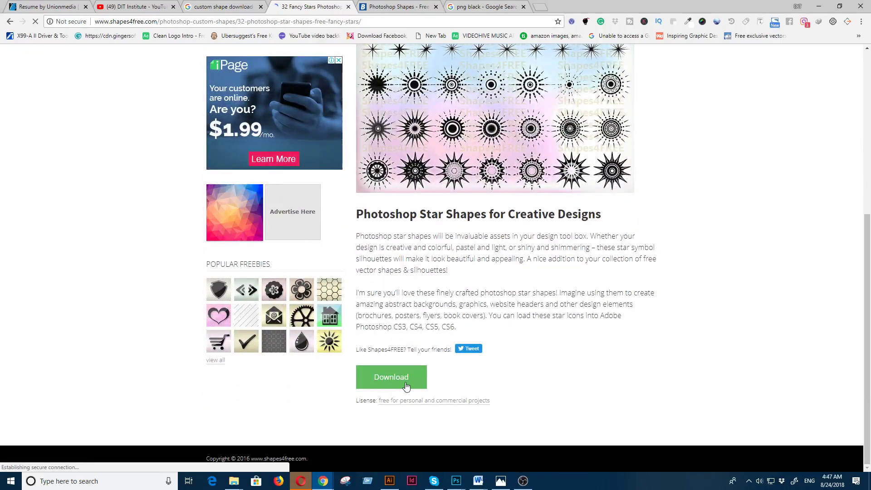
{"action": "left_click", "coordinate": [406, 385]}
{"action": "left_click", "coordinate": [427, 280]}
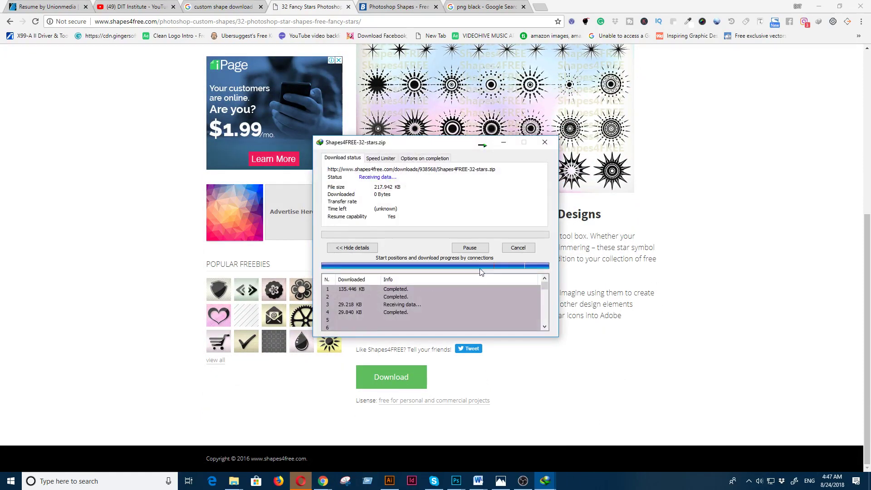
Extract the downloaded Shapes4FREE-32-stars.zip in its folder
{"action": "left_click", "coordinate": [458, 267]}
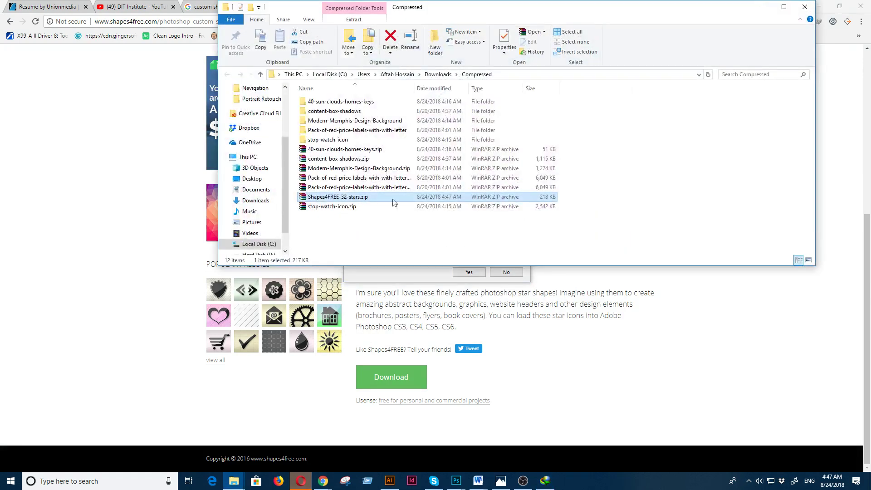
{"action": "right_click", "coordinate": [340, 201]}
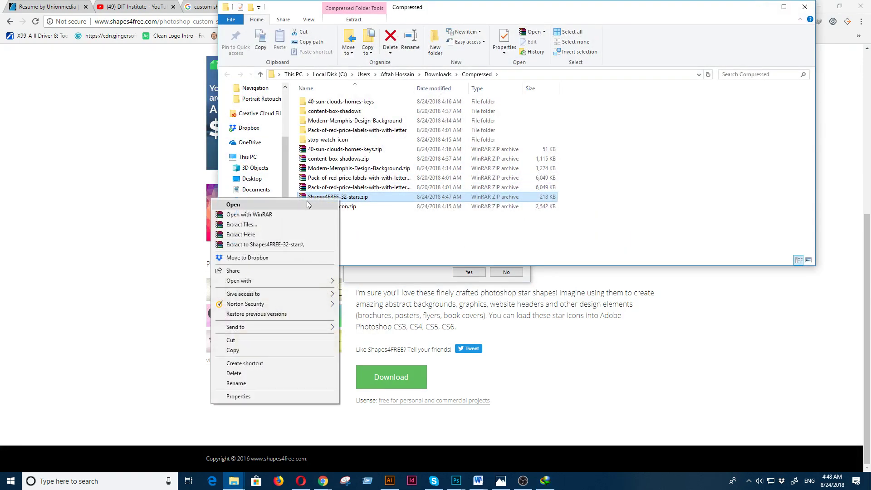
{"action": "left_click", "coordinate": [252, 226]}
{"action": "key", "text": "Return"}
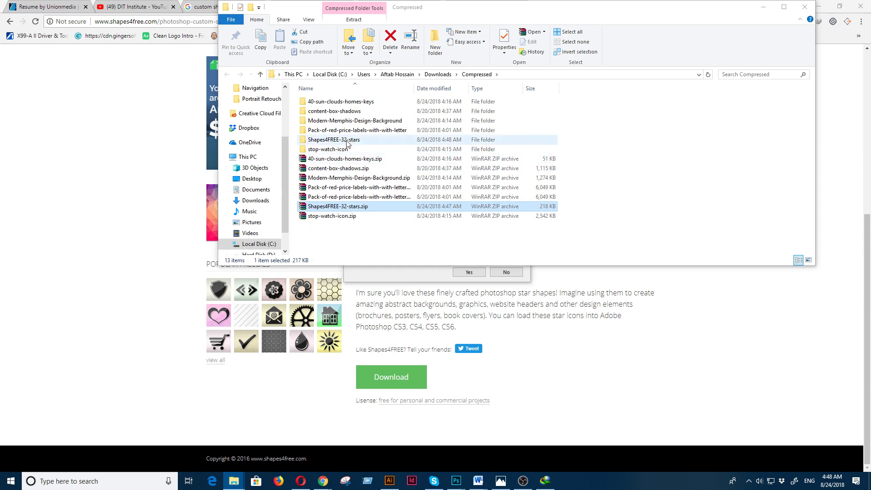
Load Shapes4FREE-stars.csh into Photoshop from the extracted Shapes4FREE-32-stars folders
{"action": "double_click", "coordinate": [347, 142]}
{"action": "double_click", "coordinate": [344, 112]}
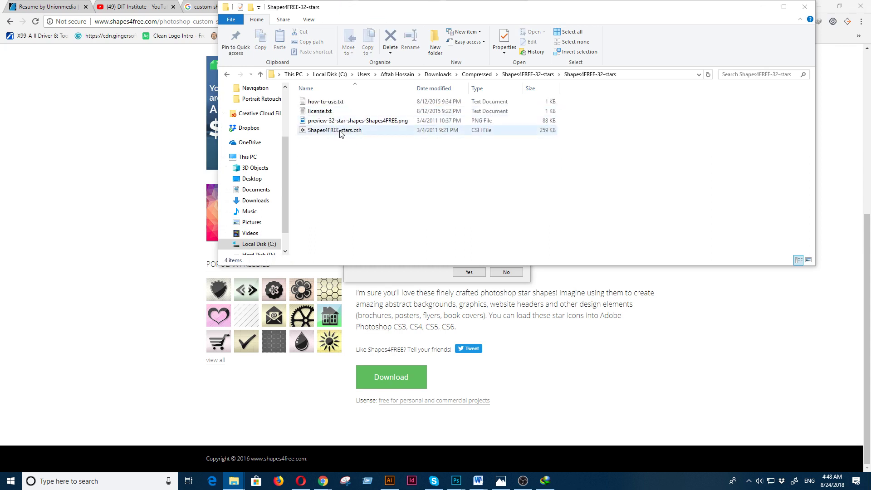
{"action": "double_click", "coordinate": [342, 131]}
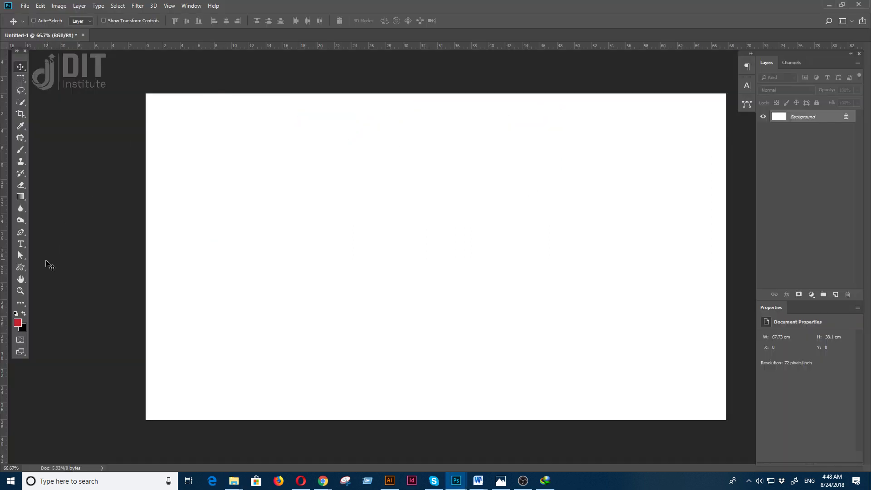
Draw a thin starburst from the new star pack on the left of the canvas
{"action": "left_click", "coordinate": [23, 268]}
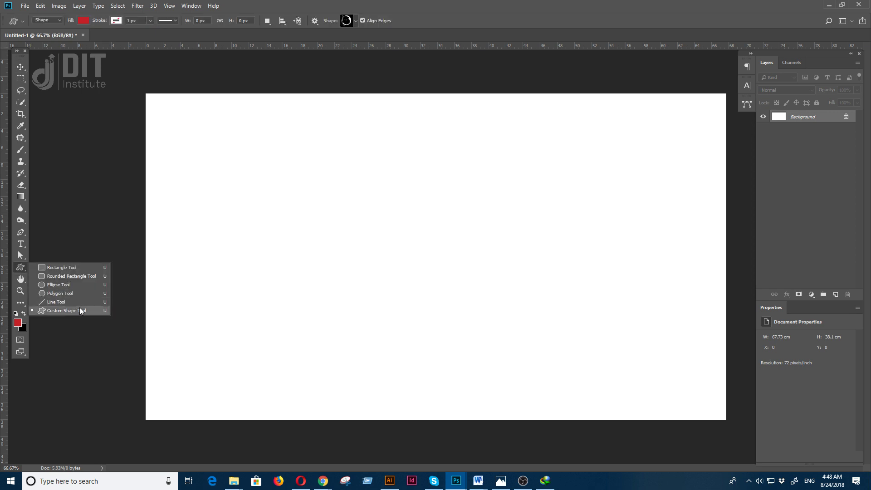
{"action": "left_click", "coordinate": [79, 310]}
{"action": "left_click", "coordinate": [356, 21]}
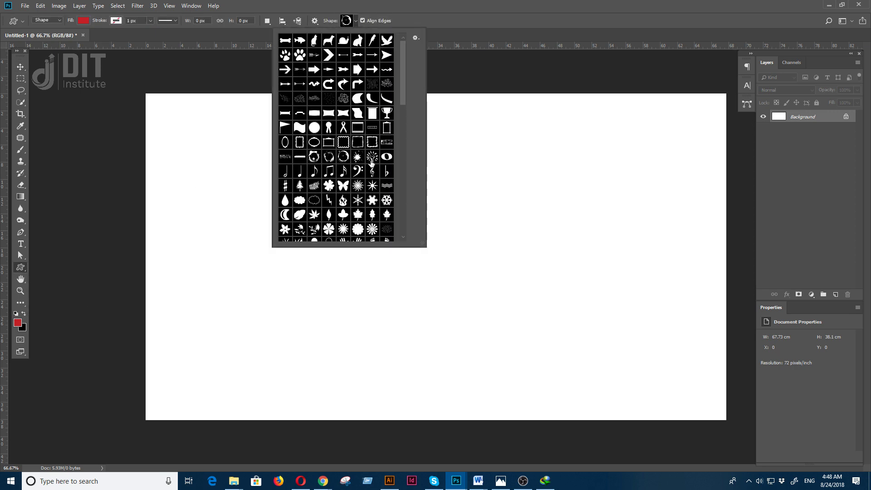
{"action": "scroll", "coordinate": [371, 161], "scroll_direction": "down", "scroll_amount": 10}
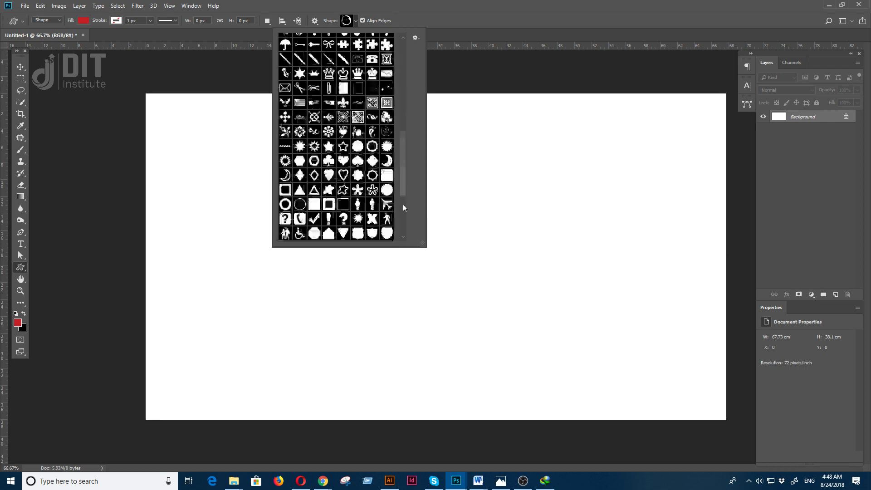
{"action": "scroll", "coordinate": [403, 208], "scroll_direction": "down", "scroll_amount": 5}
{"action": "left_click", "coordinate": [300, 191]}
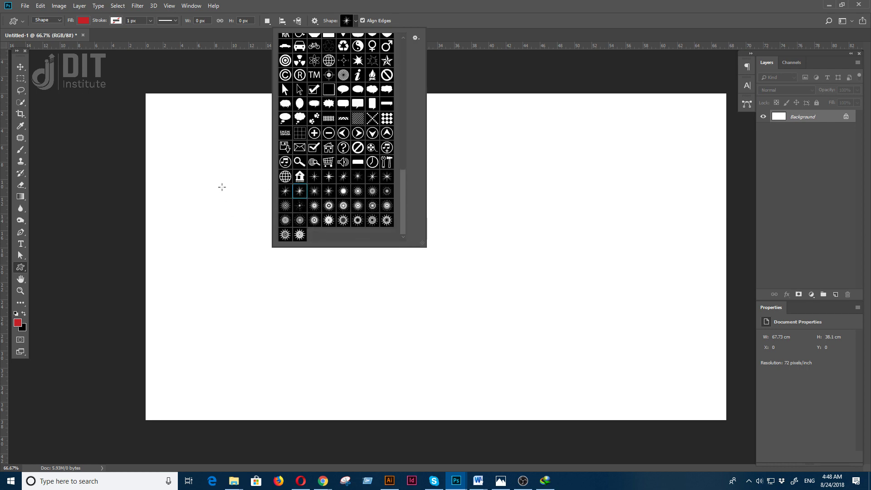
{"action": "left_click_drag", "start_coordinate": [222, 186], "coordinate": [347, 314]}
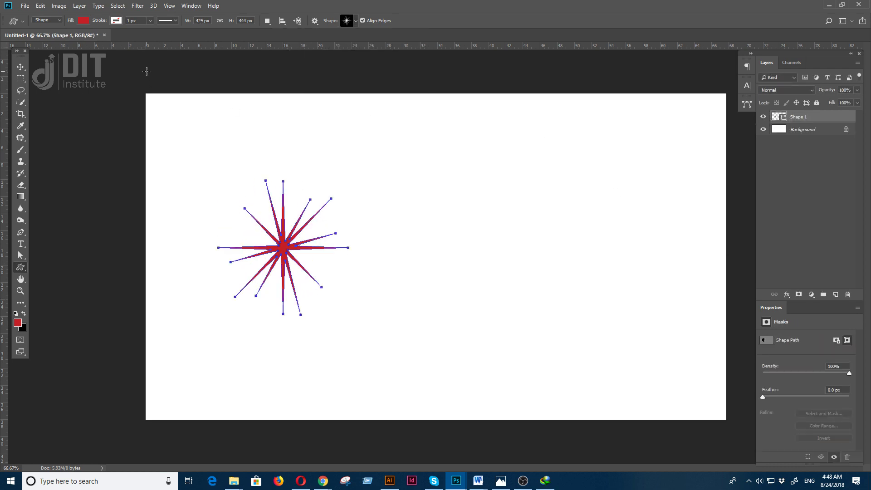
Add a ringed starburst on the right and move both shapes further left
{"action": "left_click", "coordinate": [356, 22]}
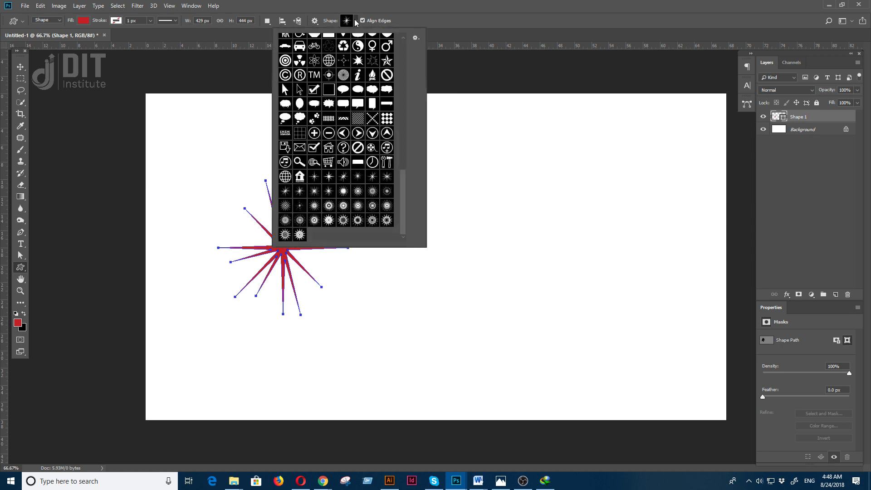
{"action": "double_click", "coordinate": [375, 213]}
{"action": "left_click_drag", "start_coordinate": [525, 171], "coordinate": [638, 284]}
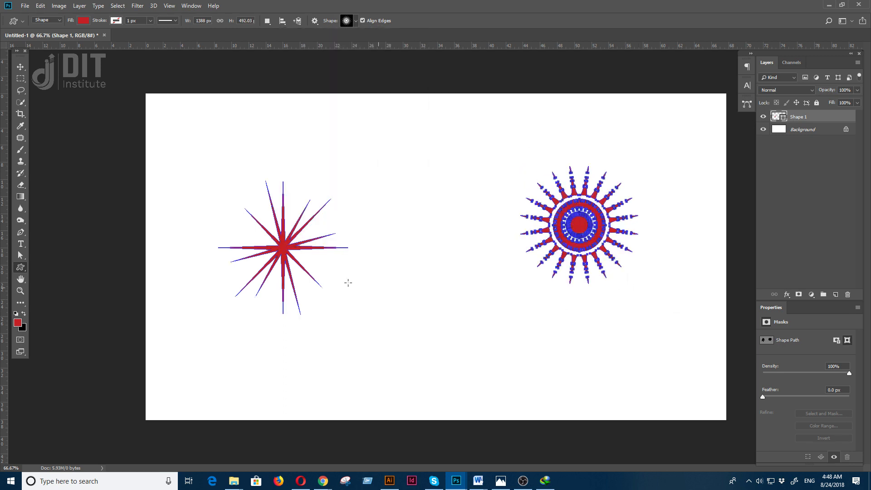
{"action": "left_click", "coordinate": [23, 70]}
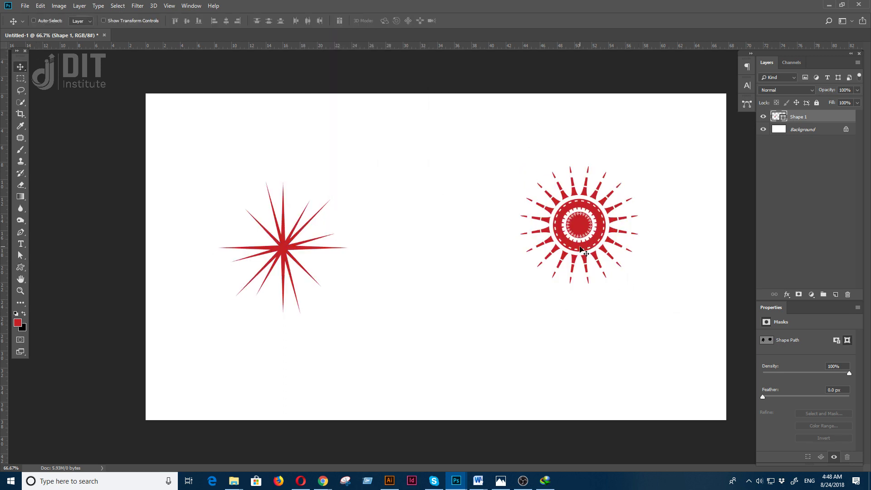
{"action": "left_click_drag", "start_coordinate": [581, 248], "coordinate": [508, 254]}
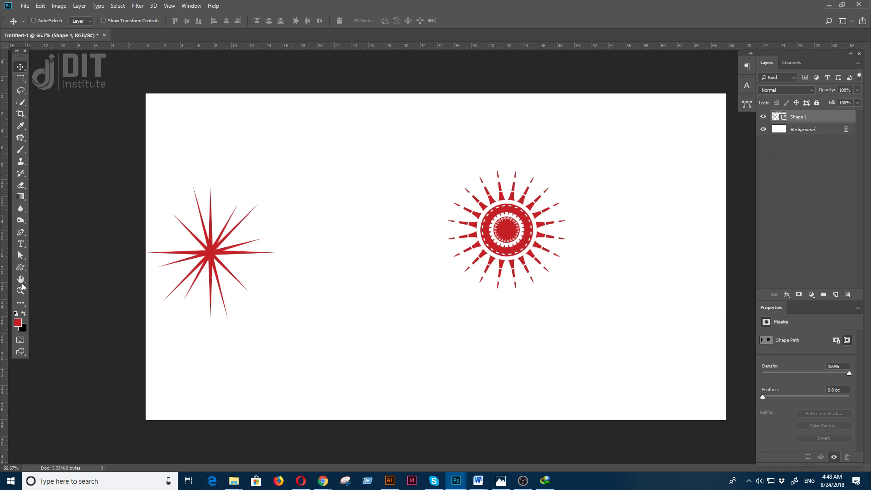
Change the starbursts' fill to green
{"action": "left_click", "coordinate": [21, 268]}
{"action": "left_click", "coordinate": [82, 21]}
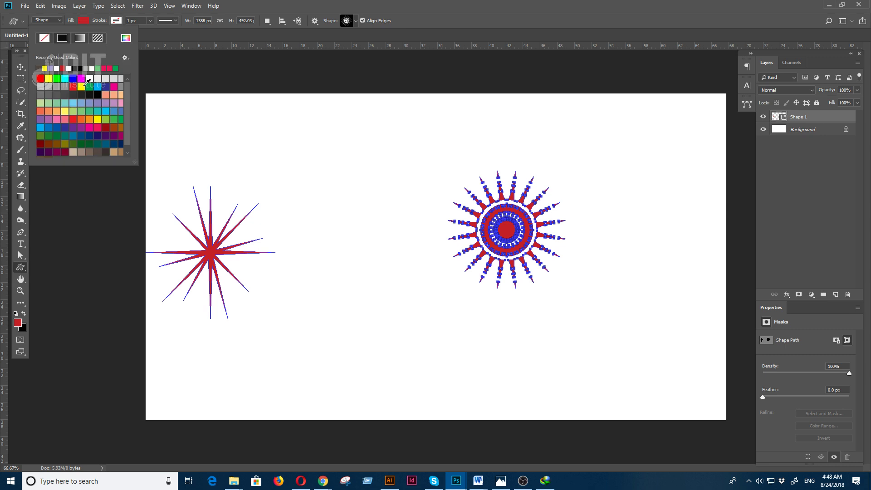
{"action": "left_click", "coordinate": [115, 68]}
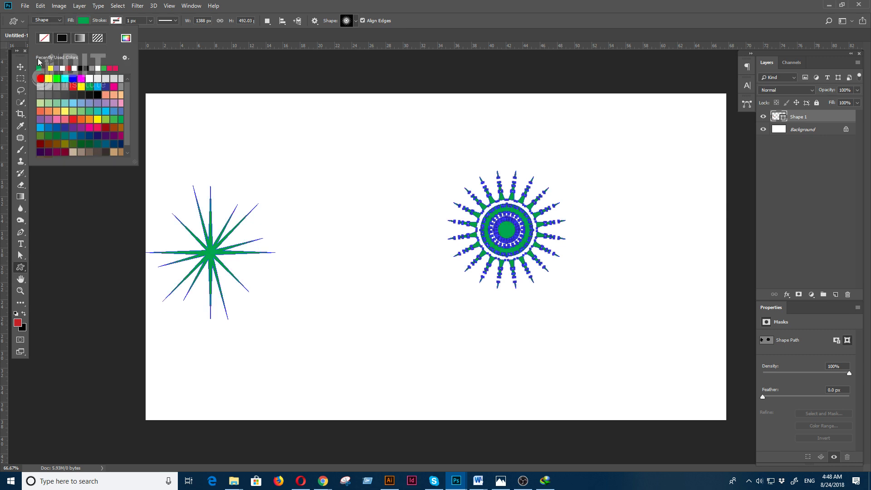
{"action": "key", "text": "v"}
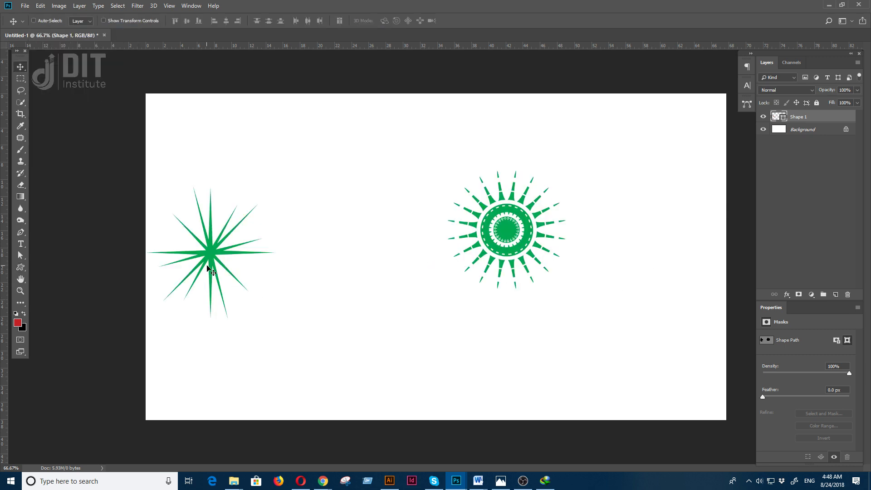
Pick the Shape 1 layer and nudge the green shapes slightly right
{"action": "right_click", "coordinate": [209, 270]}
{"action": "left_click", "coordinate": [227, 259]}
{"action": "left_click_drag", "start_coordinate": [227, 259], "coordinate": [253, 259]}
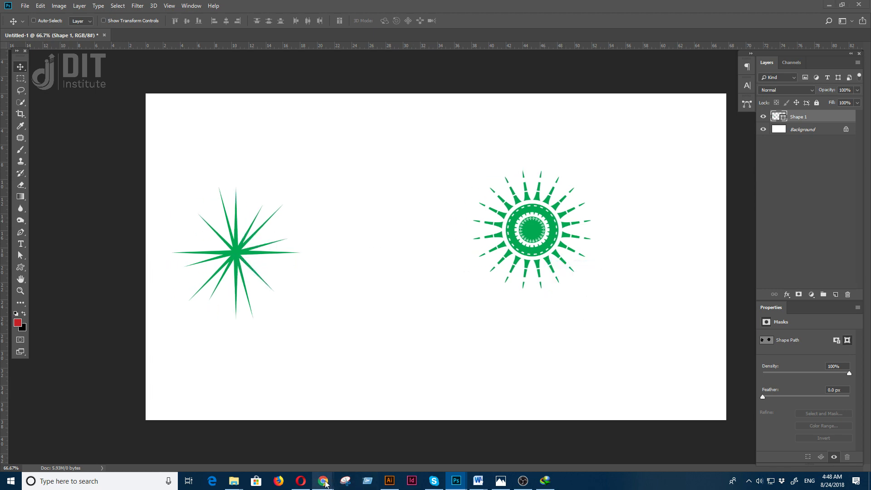
{"action": "mouse_move", "coordinate": [326, 484]}
{"action": "left_click", "coordinate": [372, 449]}
Find and preview the black brush-stroke splatter in the png black image results
{"action": "left_click", "coordinate": [483, 6]}
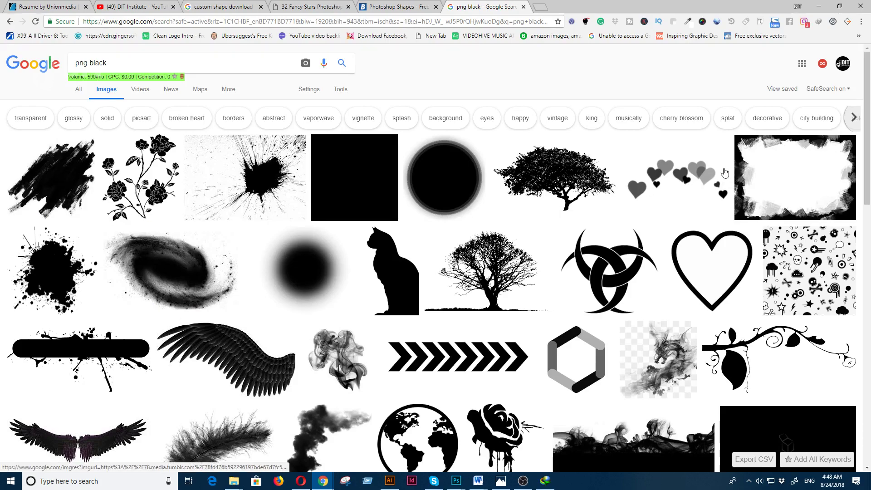
{"action": "scroll", "coordinate": [429, 377], "scroll_direction": "down", "scroll_amount": 4}
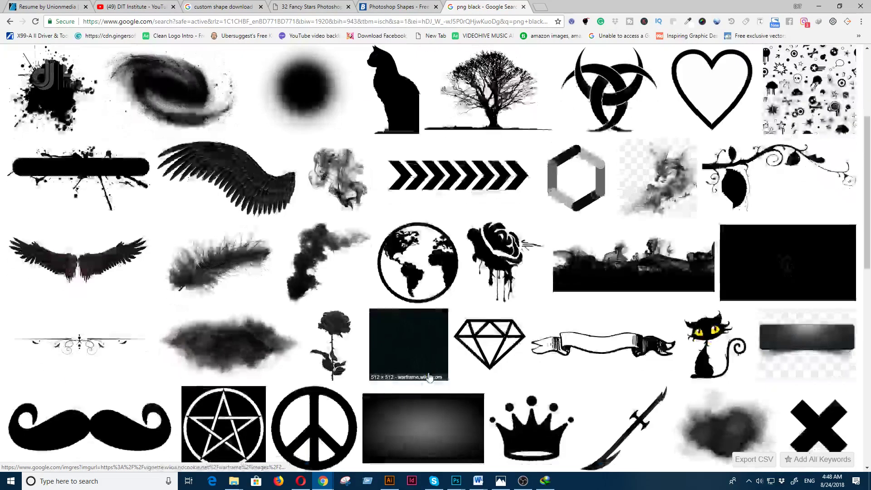
{"action": "scroll", "coordinate": [429, 378], "scroll_direction": "down", "scroll_amount": 6}
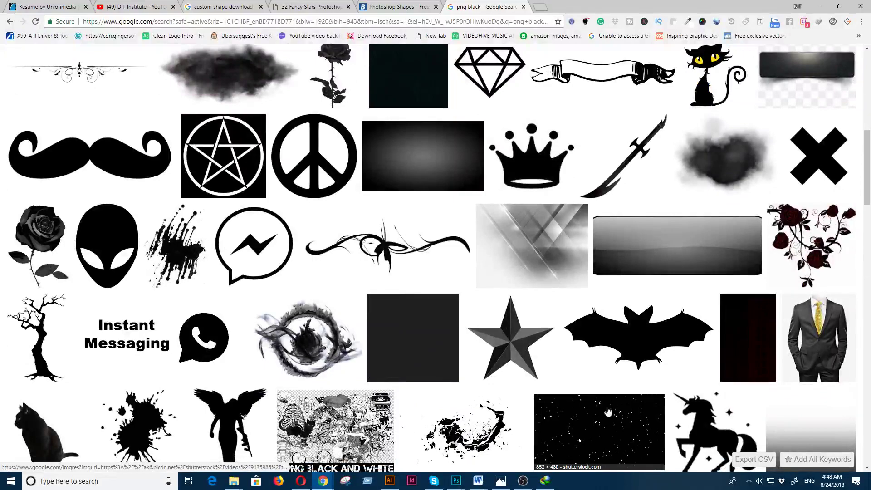
{"action": "scroll", "coordinate": [222, 383], "scroll_direction": "down", "scroll_amount": 3}
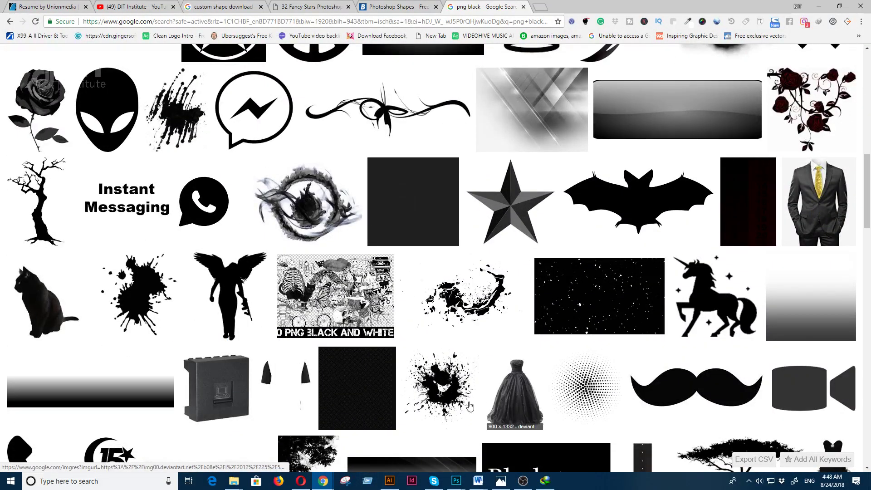
{"action": "scroll", "coordinate": [469, 406], "scroll_direction": "up", "scroll_amount": 15}
{"action": "left_click", "coordinate": [70, 182]}
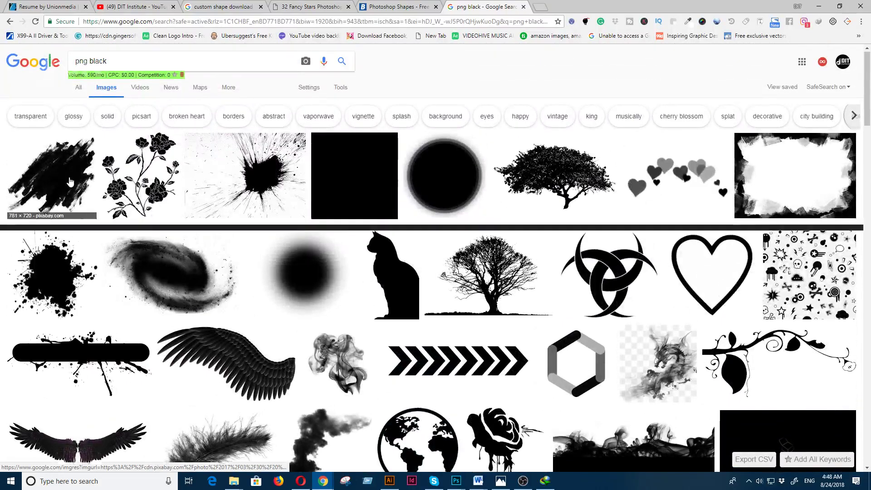
Save the splatter PNG into D:\Photoshop live class\Making Your Own Custom Shape in Photoshop
{"action": "right_click", "coordinate": [288, 275]}
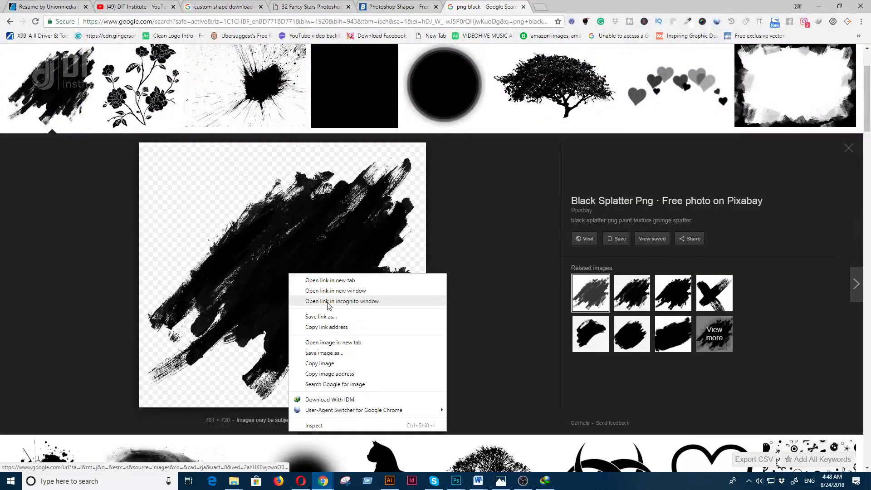
{"action": "left_click", "coordinate": [335, 354]}
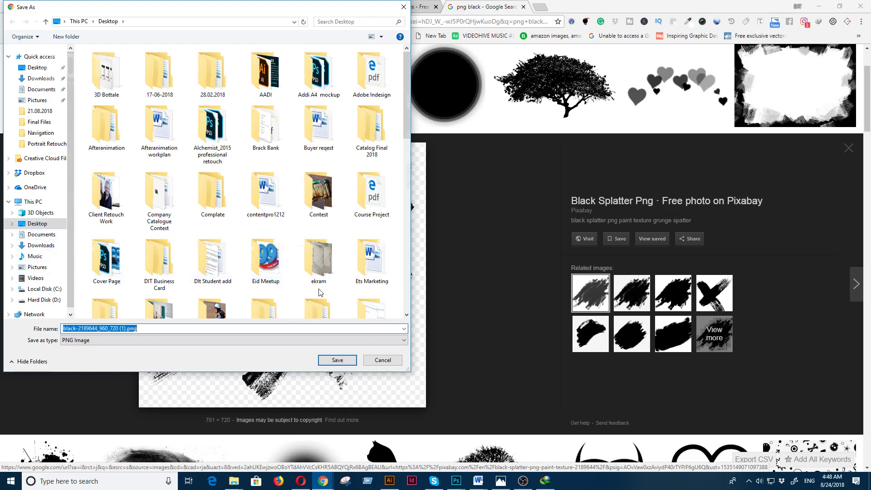
{"action": "scroll", "coordinate": [275, 303], "scroll_direction": "down", "scroll_amount": 10}
{"action": "left_click", "coordinate": [44, 300]}
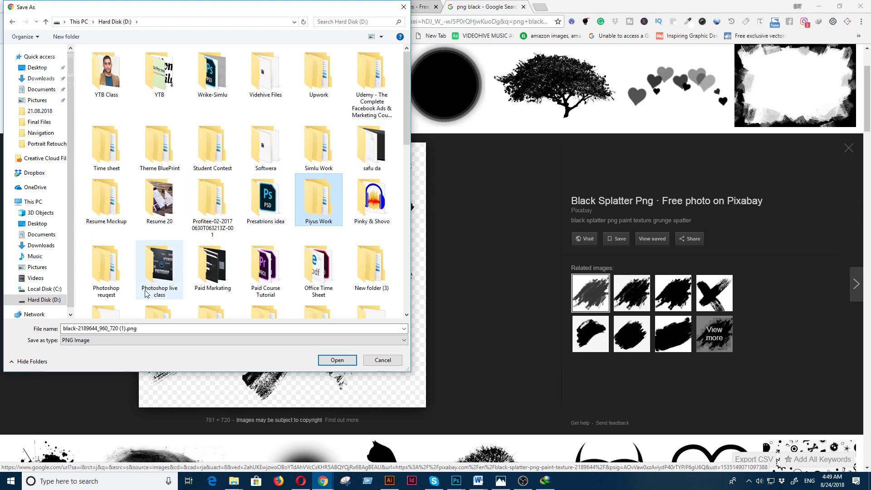
{"action": "double_click", "coordinate": [155, 263]}
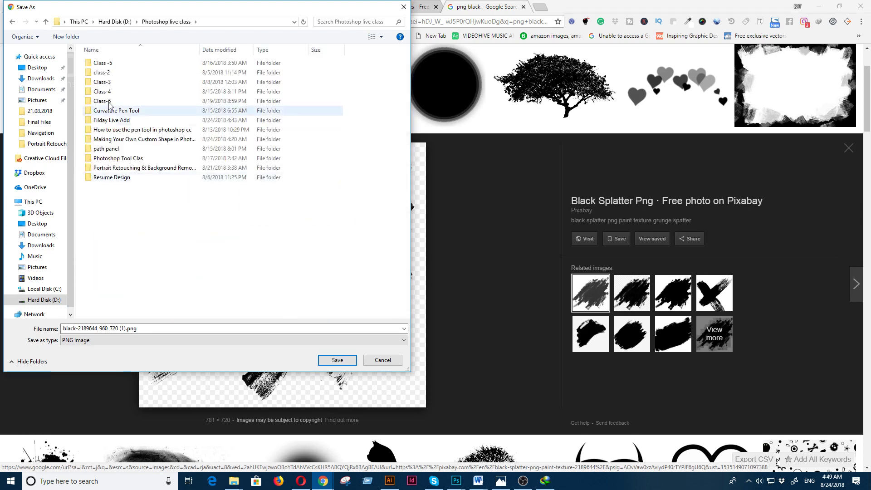
{"action": "double_click", "coordinate": [191, 141]}
{"action": "left_click", "coordinate": [351, 362]}
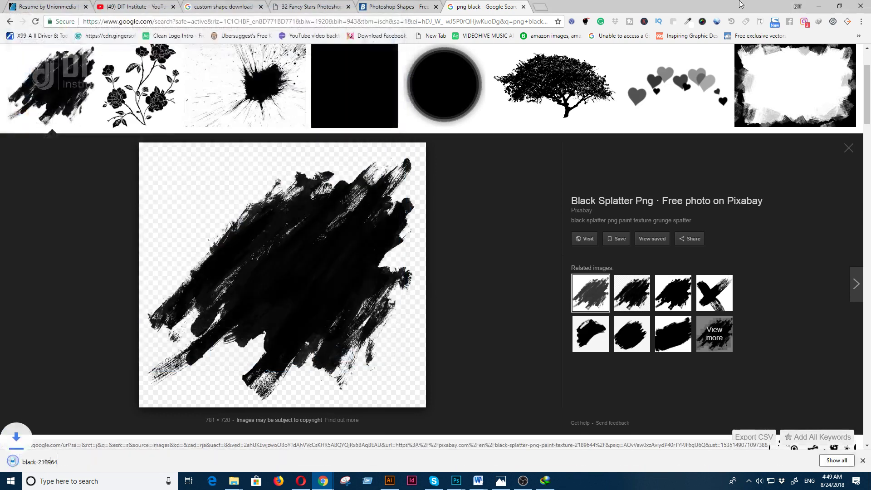
Back in Photoshop, close the current document without saving
{"action": "key", "text": "alt+Tab"}
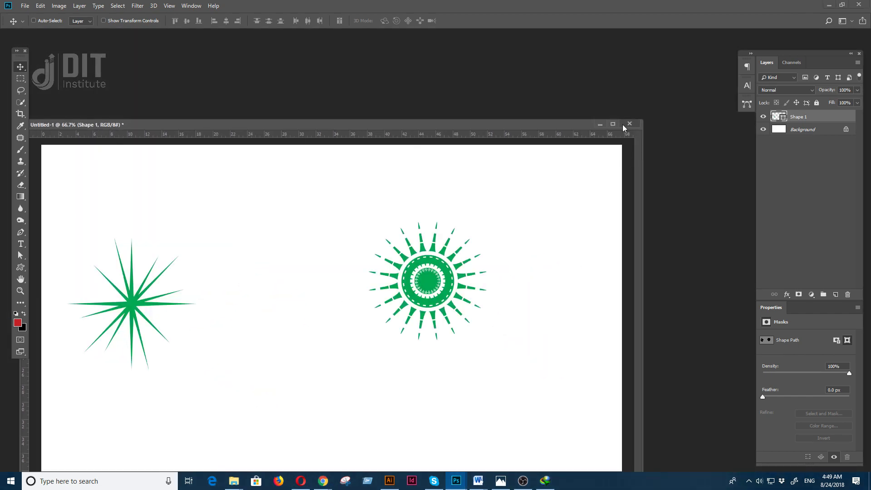
{"action": "left_click", "coordinate": [630, 124]}
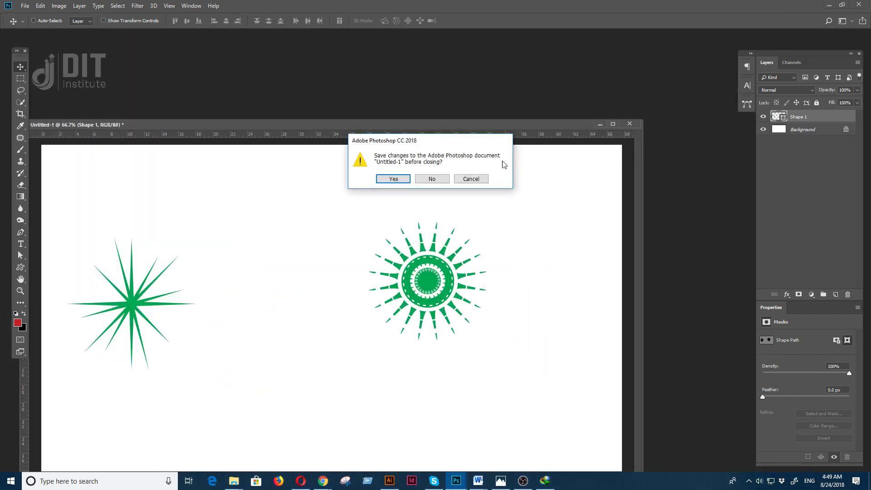
{"action": "left_click", "coordinate": [432, 178]}
Open the downloaded brush-stroke PNG from the Making Your Own Custom Shape in Photoshop folder
{"action": "key", "text": "ctrl+o"}
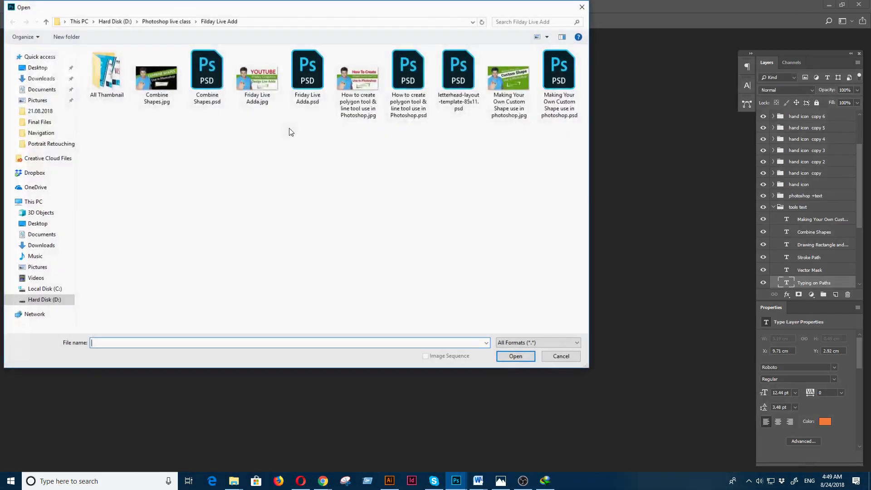
{"action": "left_click", "coordinate": [177, 21]}
{"action": "double_click", "coordinate": [181, 138]}
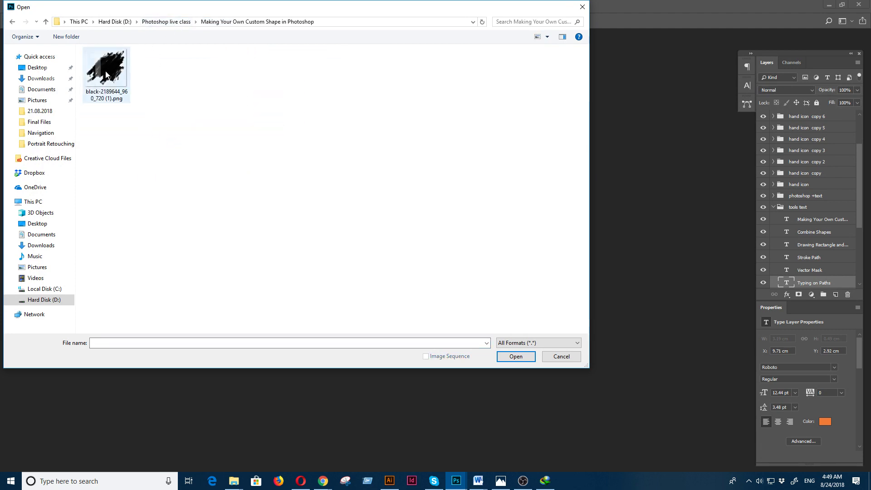
{"action": "double_click", "coordinate": [106, 73]}
Float the brush-stroke document in its own window and minimize post banner.psd
{"action": "left_click_drag", "start_coordinate": [278, 120], "coordinate": [369, 66]}
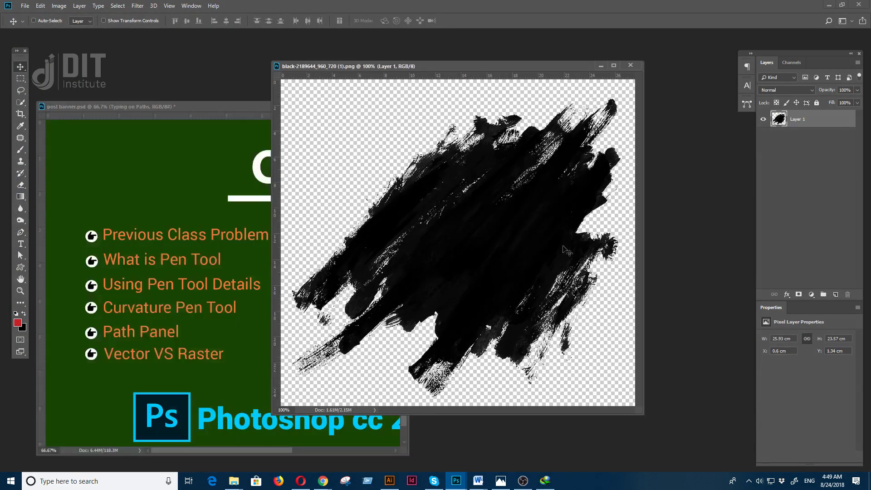
{"action": "left_click", "coordinate": [204, 106]}
{"action": "left_click", "coordinate": [365, 105]}
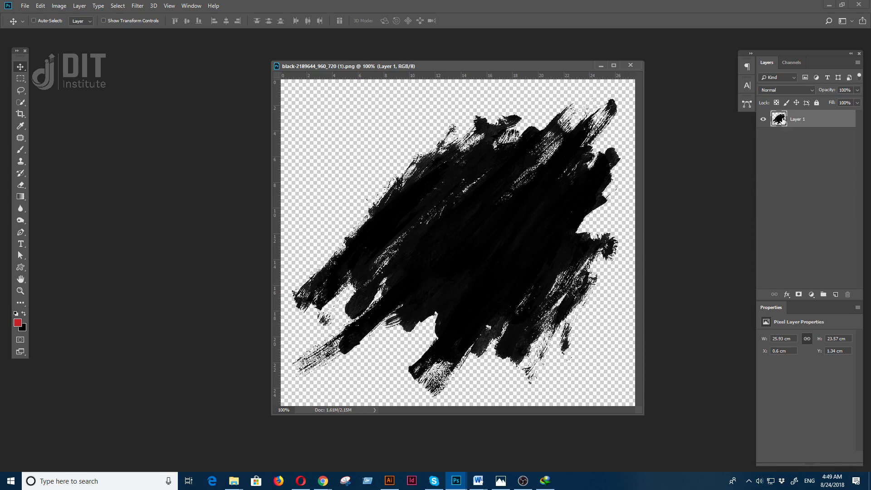
Load the brush-stroke layer's outline as a selection with Ctrl-click on its thumbnail
{"action": "double_click", "coordinate": [785, 125]}
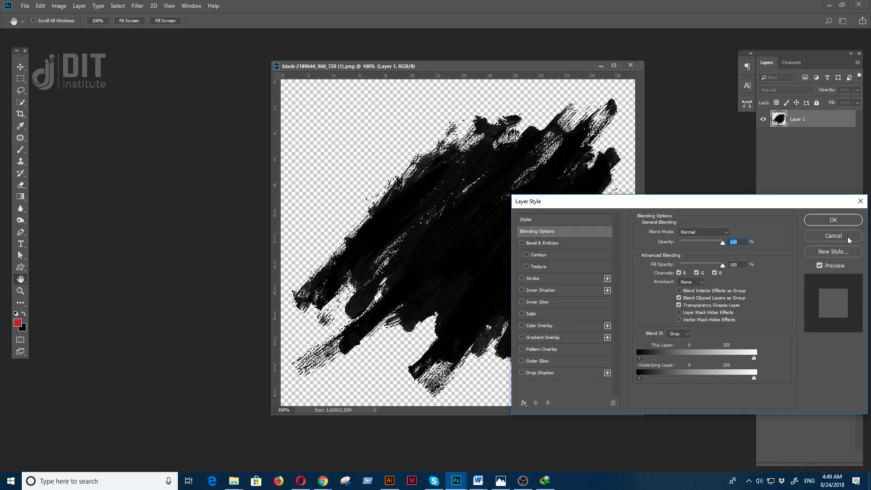
{"action": "key", "text": "Escape"}
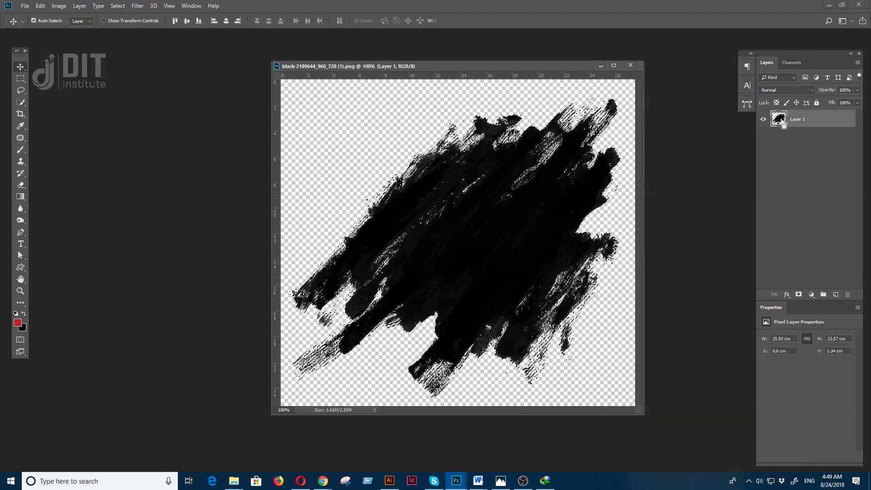
{"action": "key", "text": "ctrl"}
{"action": "left_click", "coordinate": [783, 125], "text": "ctrl"}
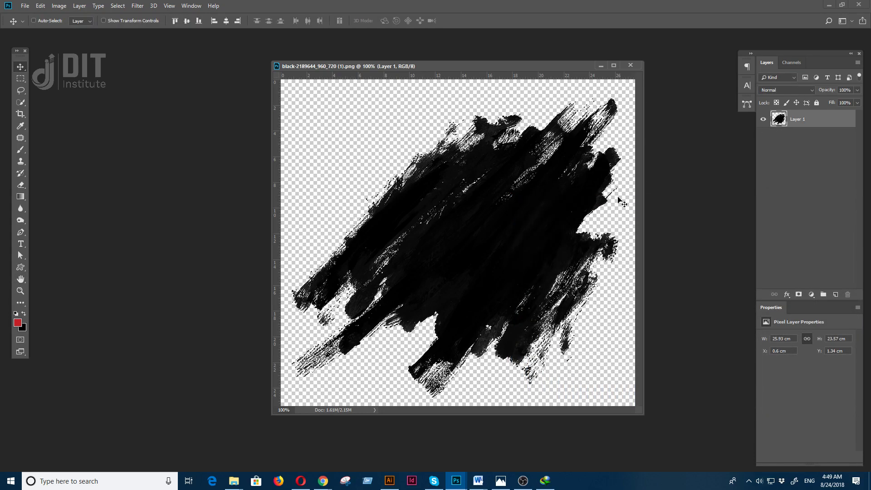
Turn the selection into a work path at 1.0 pixel tolerance
{"action": "left_click", "coordinate": [20, 80]}
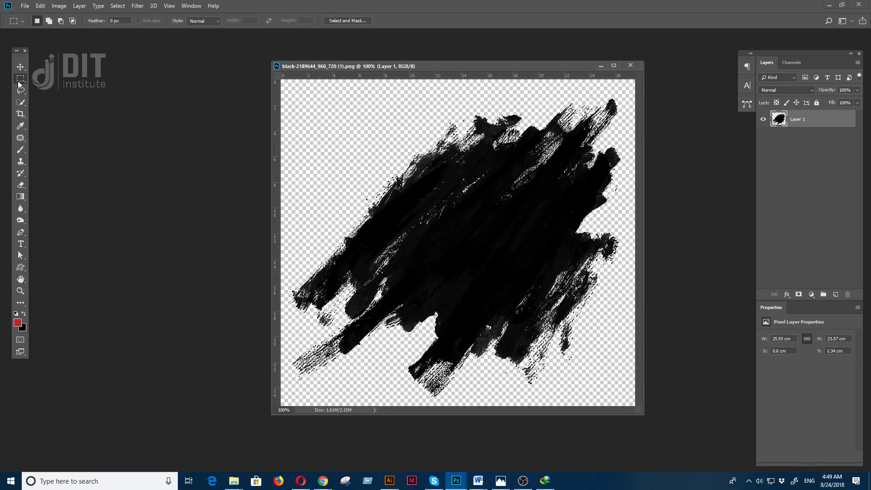
{"action": "right_click", "coordinate": [456, 238]}
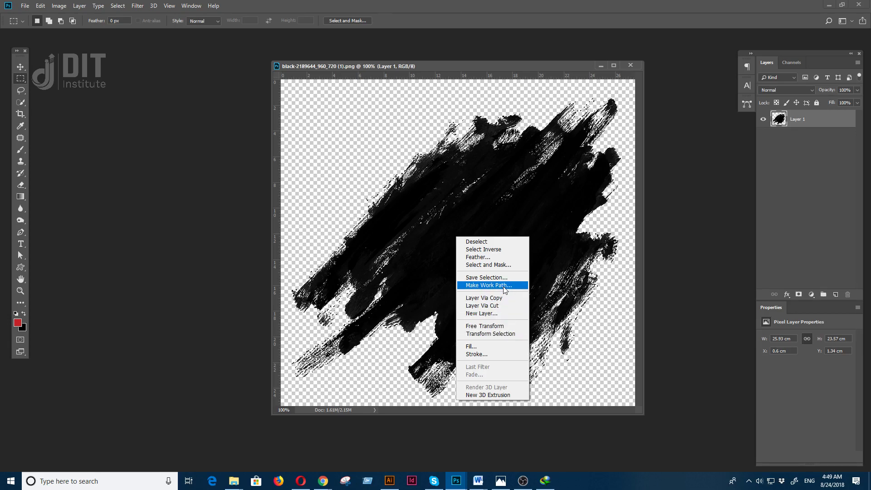
{"action": "left_click", "coordinate": [490, 286]}
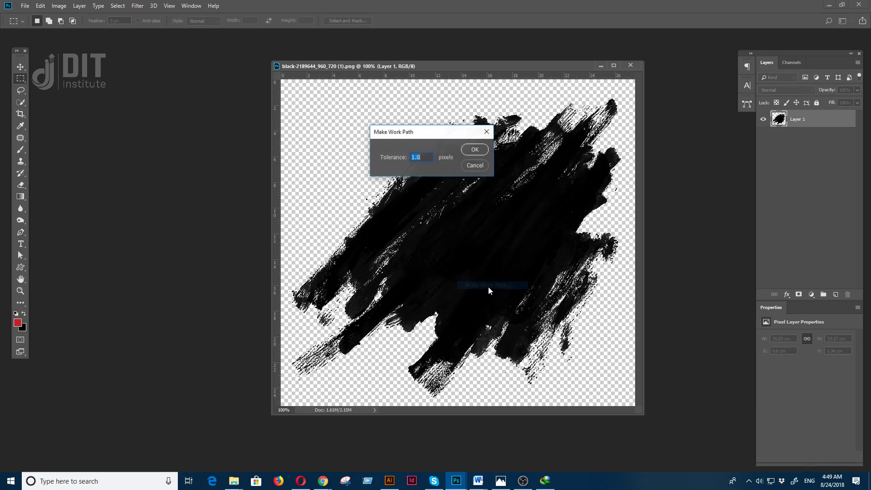
{"action": "left_click", "coordinate": [471, 148]}
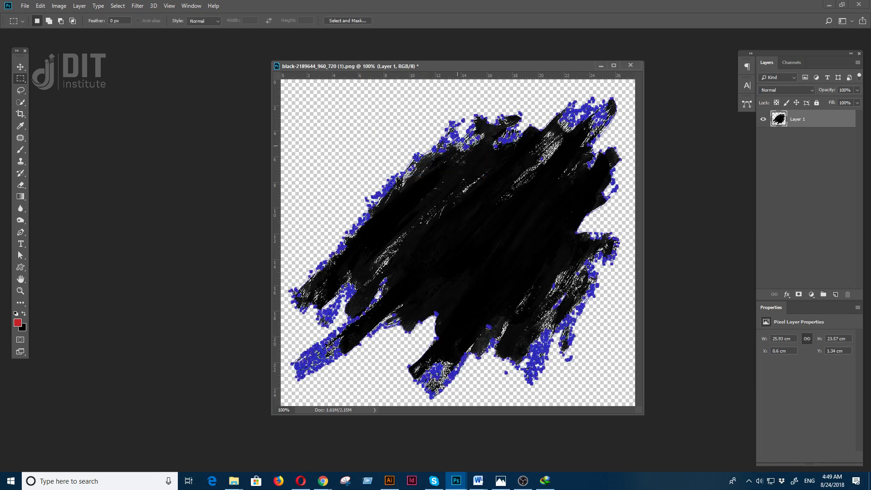
{"action": "left_click", "coordinate": [746, 103]}
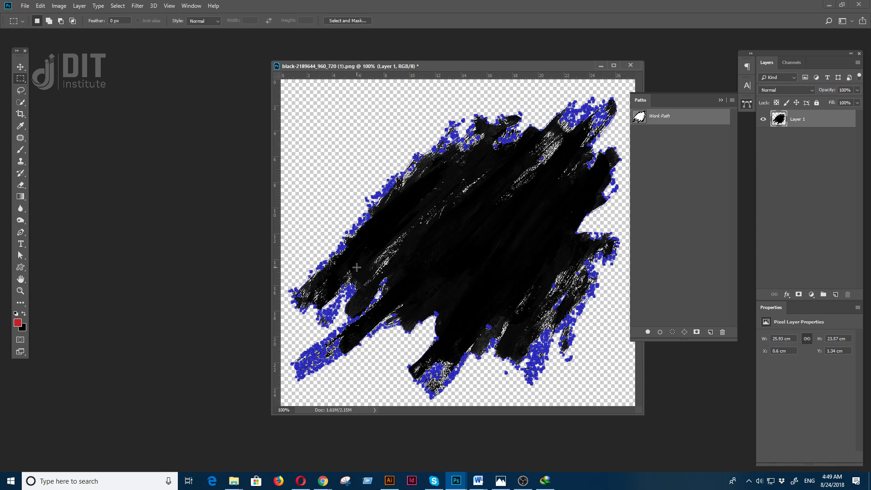
Define a custom shape named 'NEw' from the work path
{"action": "left_click", "coordinate": [40, 6]}
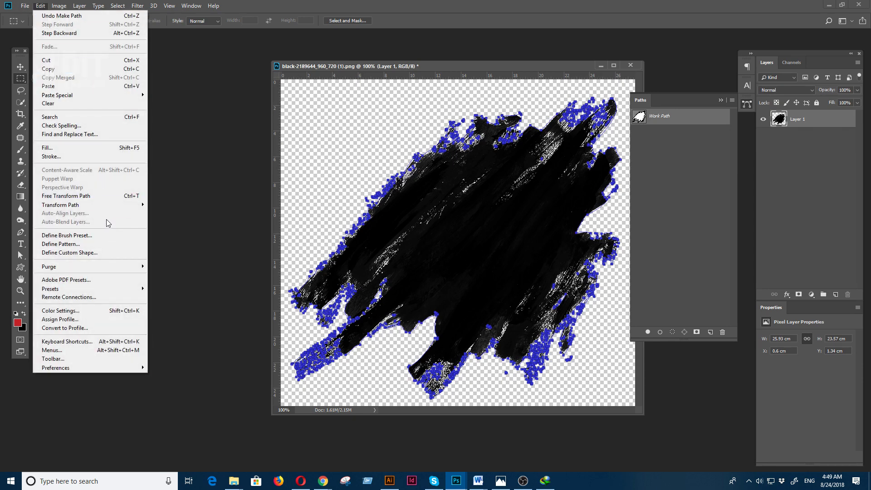
{"action": "left_click", "coordinate": [108, 253]}
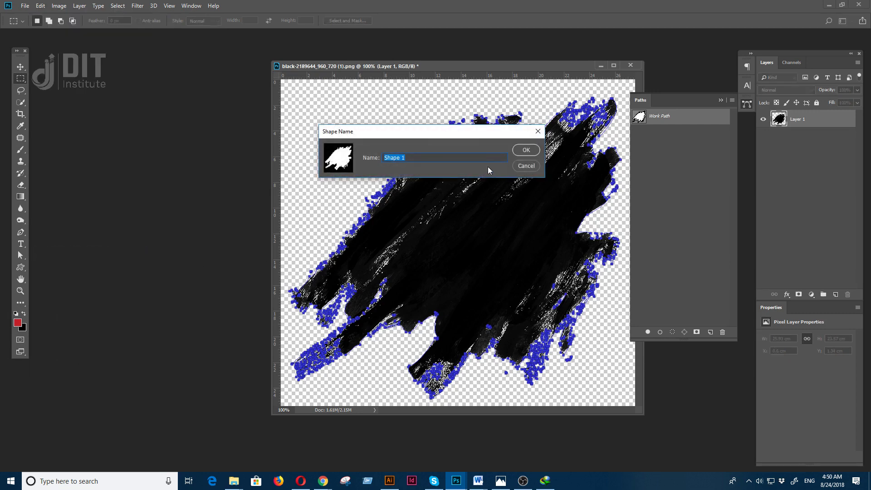
{"action": "type", "text": "NEw"}
{"action": "key", "text": "Return"}
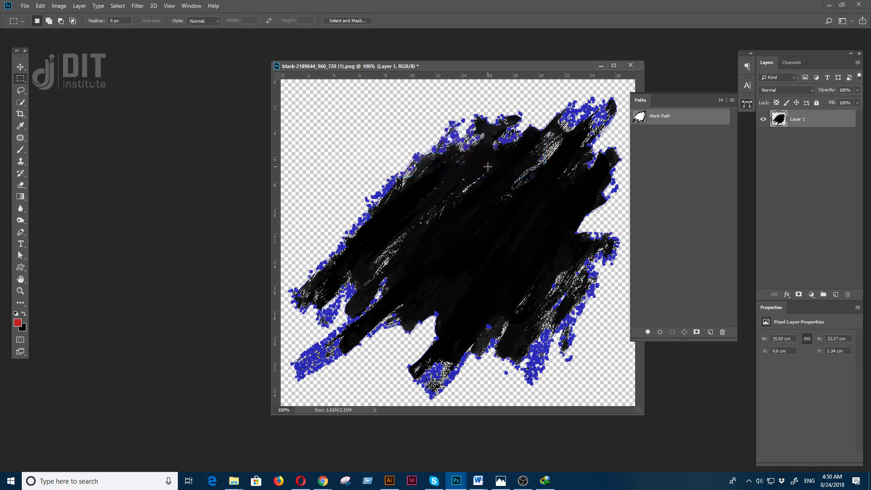
Close the brush-stroke document without saving and start a new document
{"action": "left_click", "coordinate": [630, 65]}
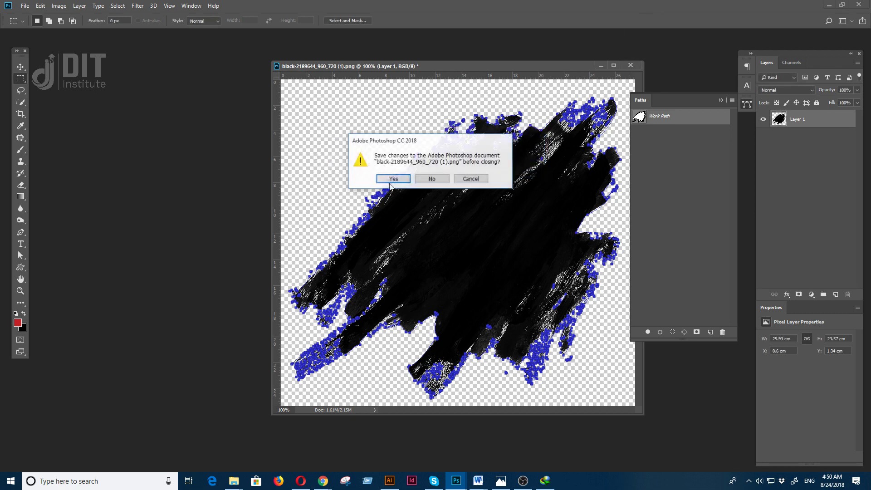
{"action": "left_click", "coordinate": [429, 177]}
{"action": "left_click", "coordinate": [24, 5]}
{"action": "left_click", "coordinate": [30, 14]}
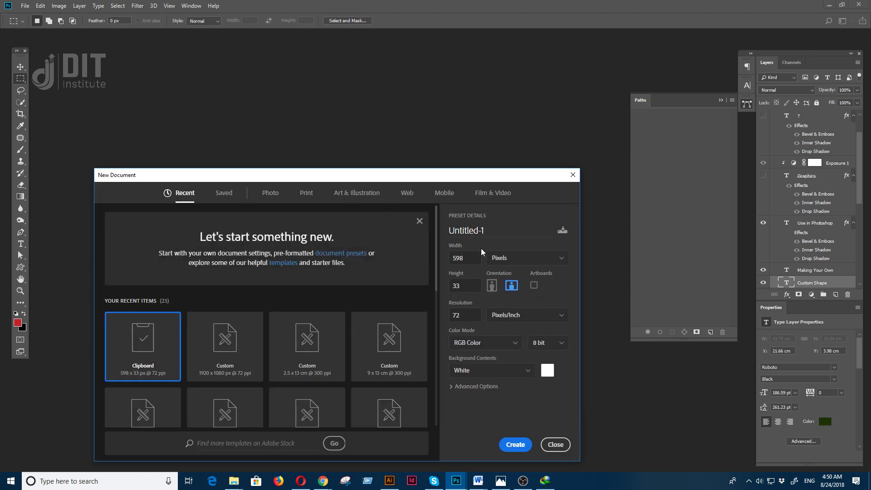
Create a new 1920 x 1080 document from the Web Large preset
{"action": "left_click", "coordinate": [407, 192]}
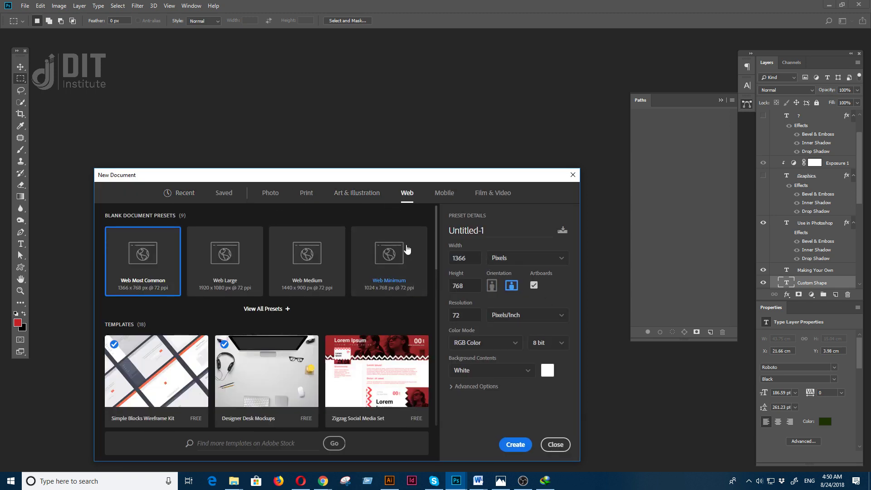
{"action": "left_click", "coordinate": [226, 274]}
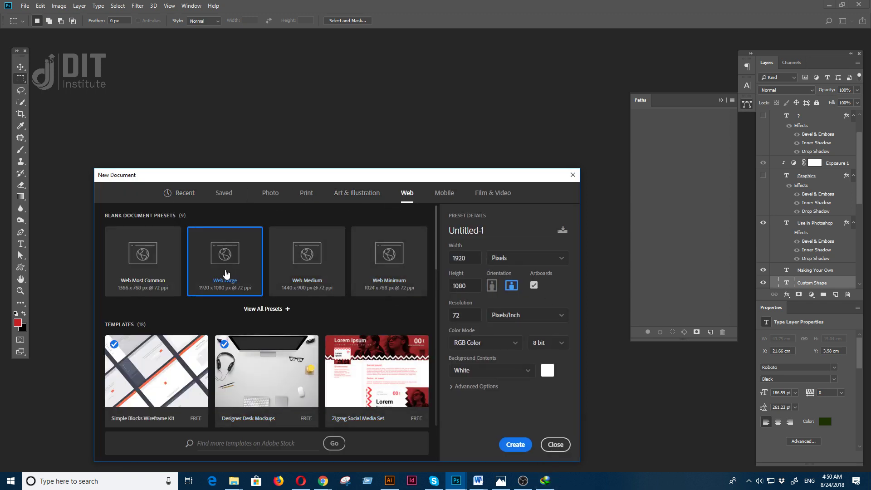
{"action": "double_click", "coordinate": [226, 274]}
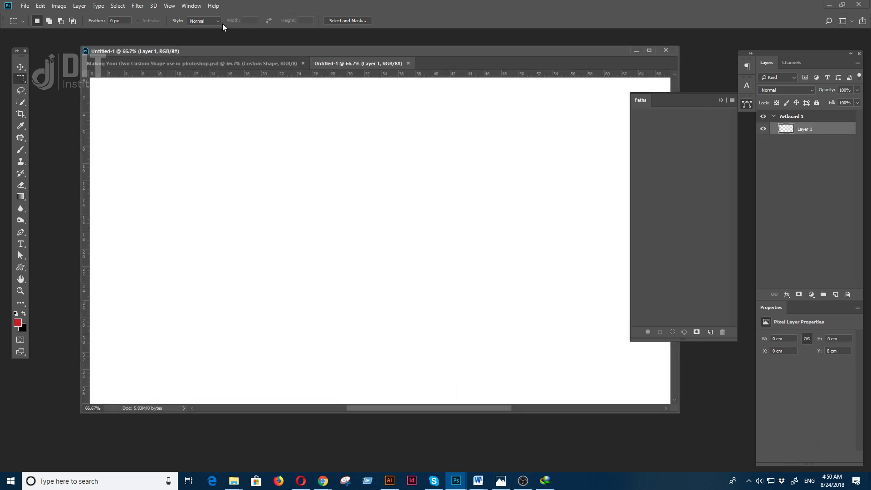
Draw the new brush-stroke custom shape on the canvas and fill it dark blue
{"action": "left_click", "coordinate": [16, 270]}
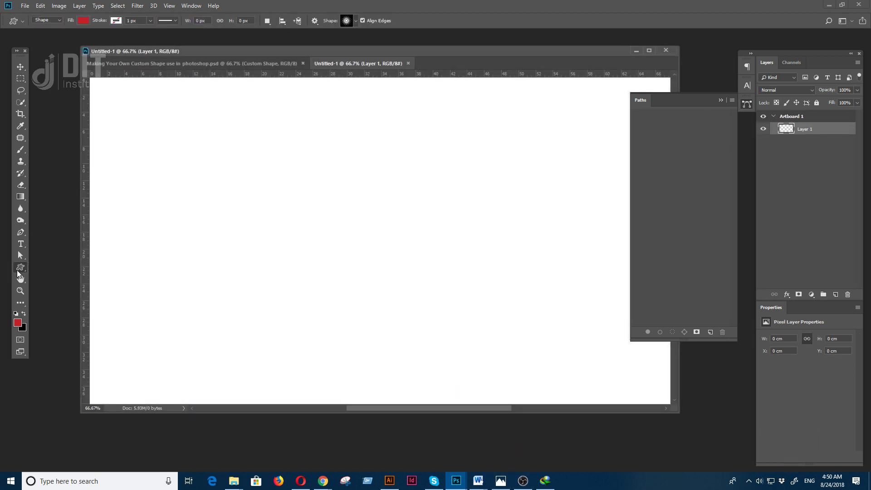
{"action": "left_click", "coordinate": [349, 26]}
{"action": "left_click", "coordinate": [314, 234]}
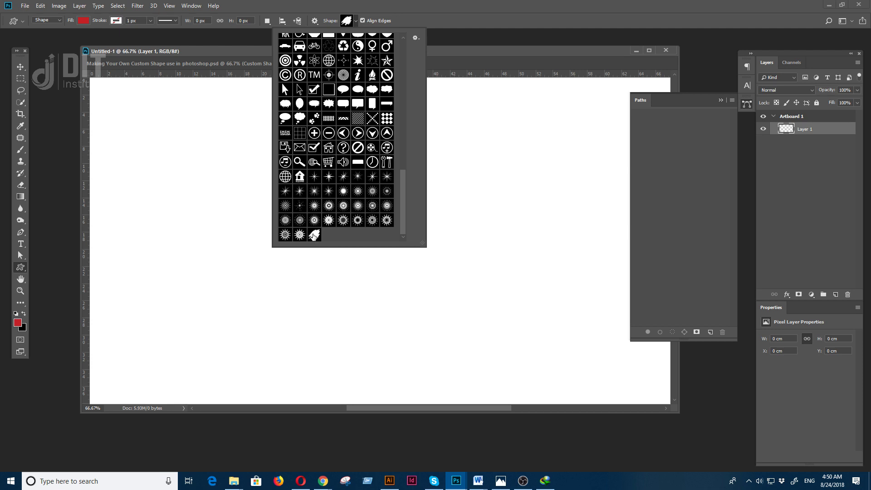
{"action": "left_click", "coordinate": [162, 156]}
{"action": "left_click_drag", "start_coordinate": [162, 155], "coordinate": [346, 315]}
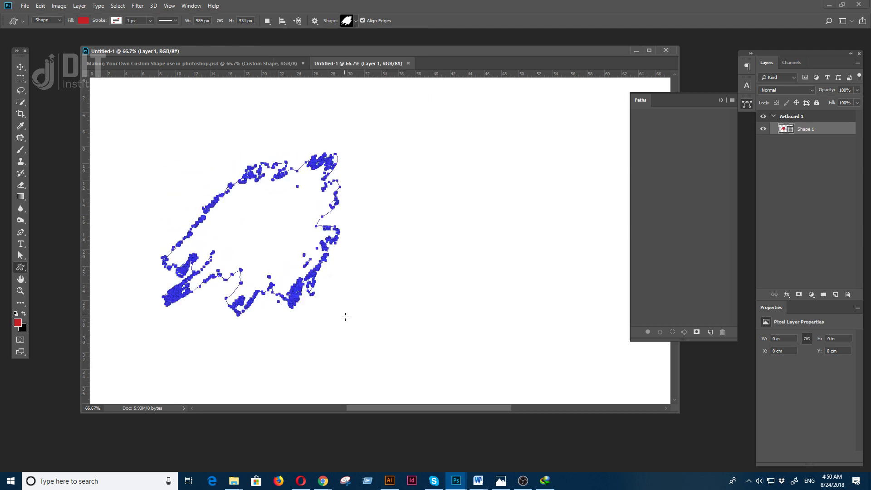
{"action": "left_click", "coordinate": [84, 20]}
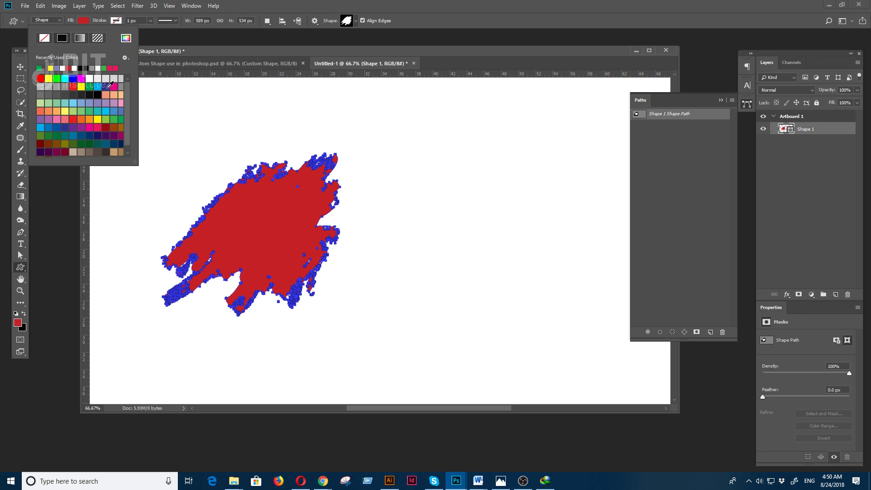
{"action": "left_click", "coordinate": [108, 86]}
{"action": "left_click", "coordinate": [20, 67]}
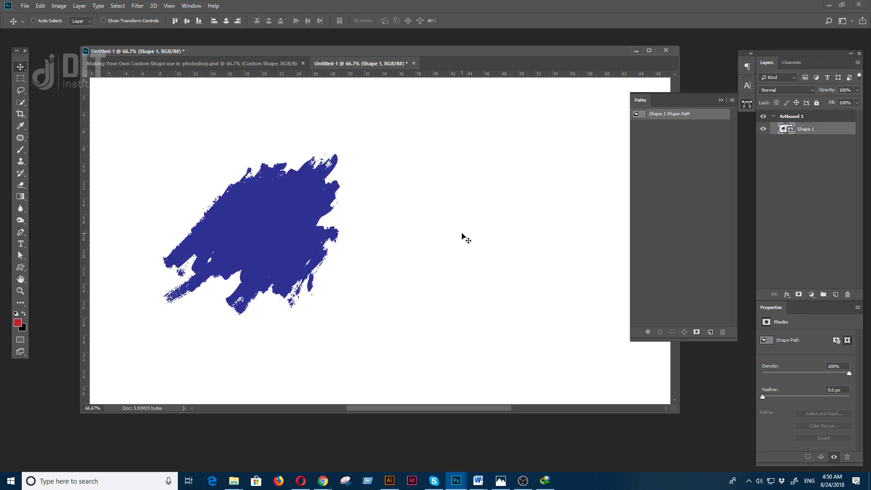
Select the Shape 1 layer and move the blue shape toward the canvas centre
{"action": "right_click", "coordinate": [286, 222]}
{"action": "left_click", "coordinate": [287, 219]}
{"action": "right_click", "coordinate": [266, 198]}
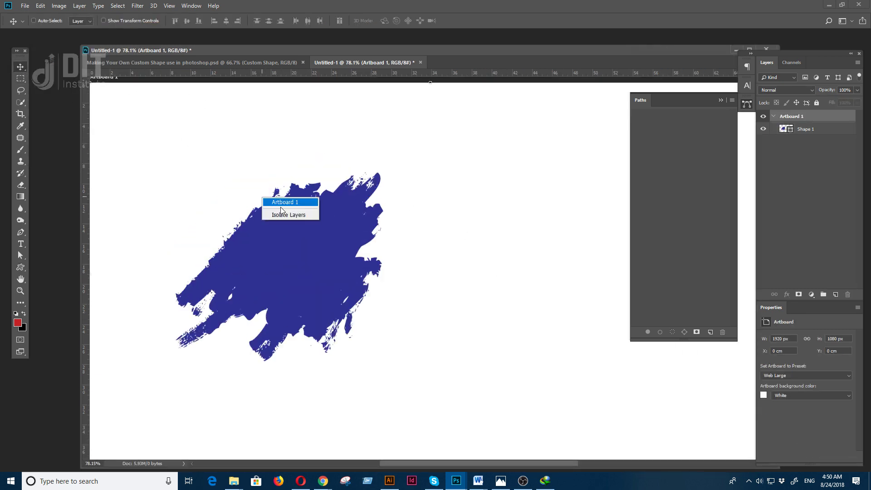
{"action": "key", "text": "Escape"}
{"action": "right_click", "coordinate": [316, 232]}
{"action": "left_click", "coordinate": [330, 244]}
{"action": "left_click_drag", "start_coordinate": [318, 241], "coordinate": [363, 271]}
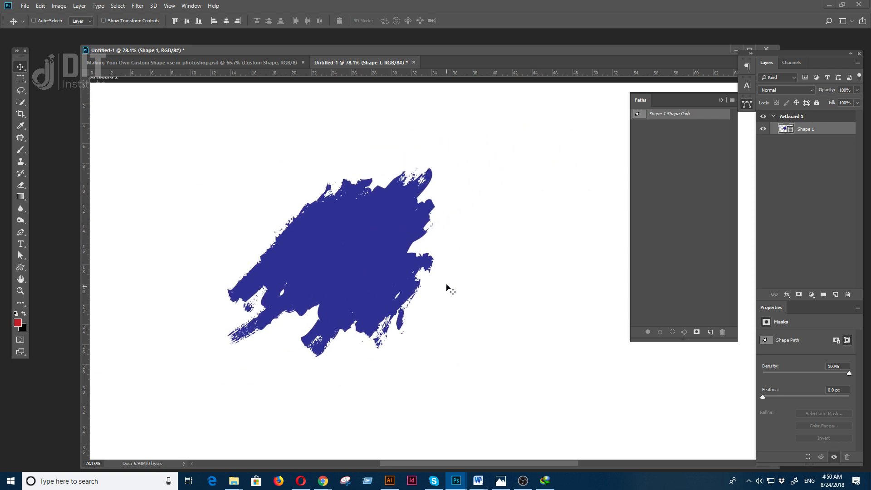
Scale the blue shape up to about 174%, recentre it, and commit the transform
{"action": "key", "text": "ctrl+t"}
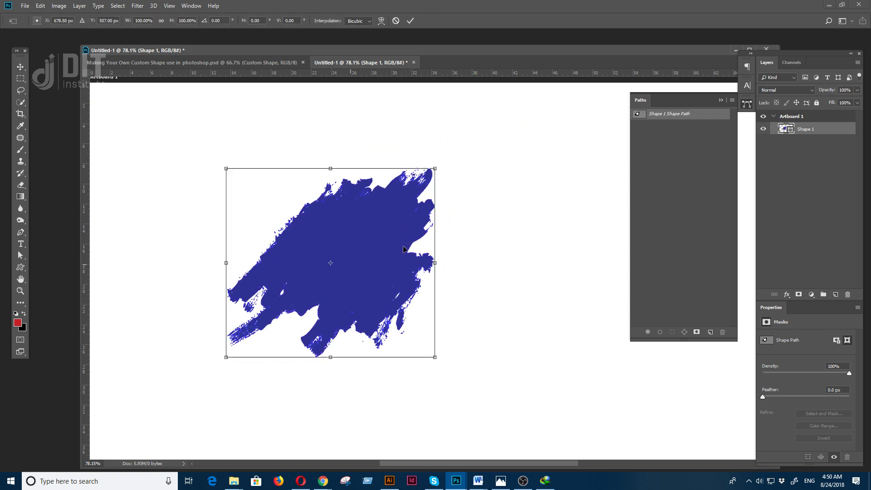
{"action": "left_click_drag", "start_coordinate": [434, 168], "coordinate": [612, 103]}
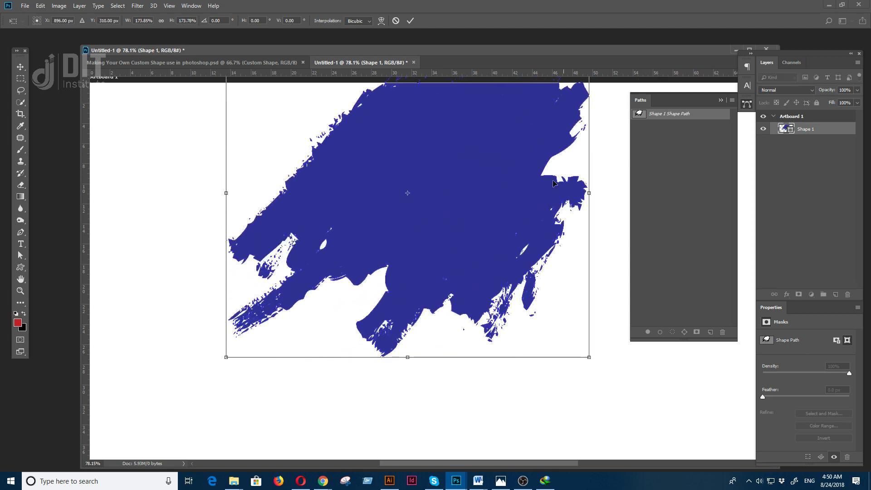
{"action": "left_click_drag", "start_coordinate": [504, 213], "coordinate": [461, 293]}
{"action": "key", "text": "Return"}
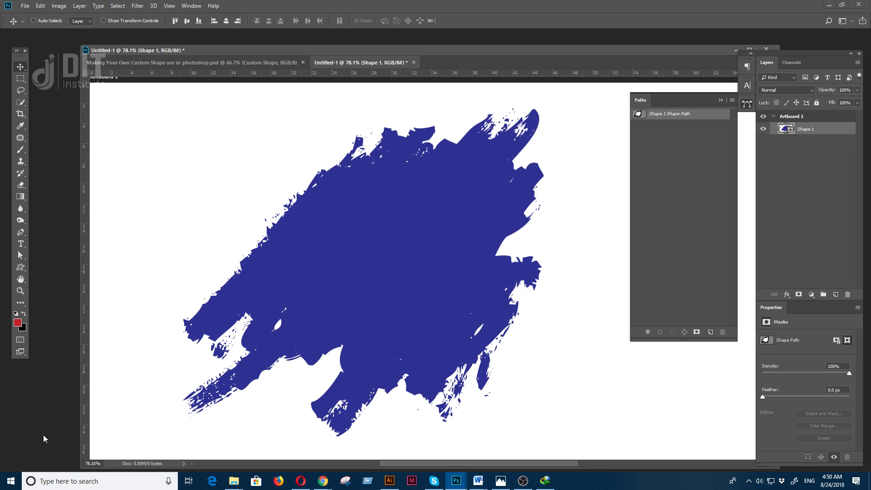
Switch to the 'Making Your Own Custom Shape use in photoshop.psd' banner document
{"action": "left_click", "coordinate": [456, 480]}
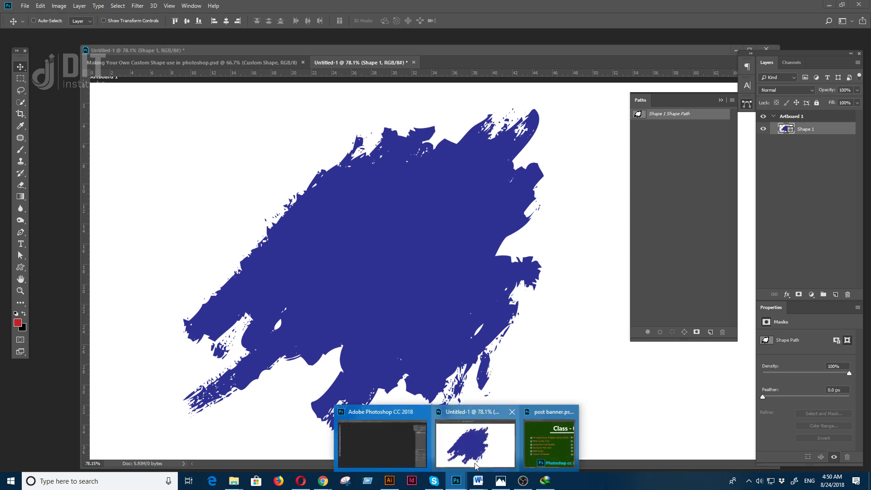
{"action": "left_click", "coordinate": [42, 107]}
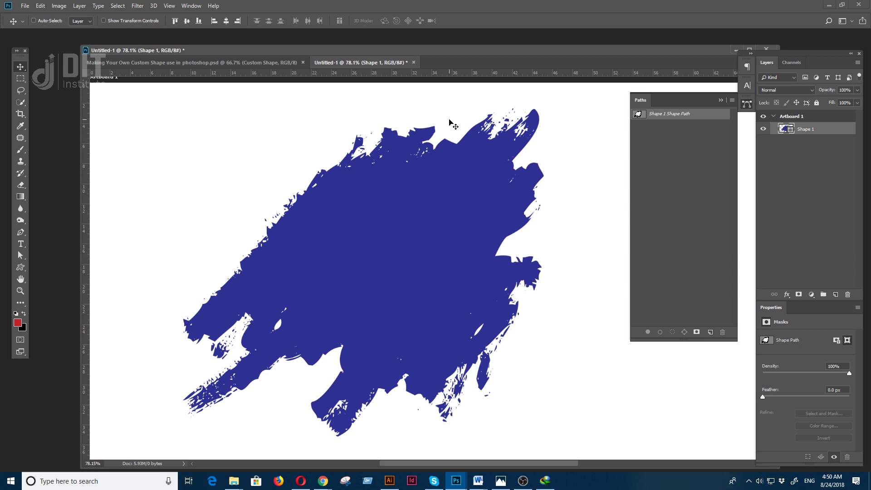
{"action": "left_click", "coordinate": [249, 66]}
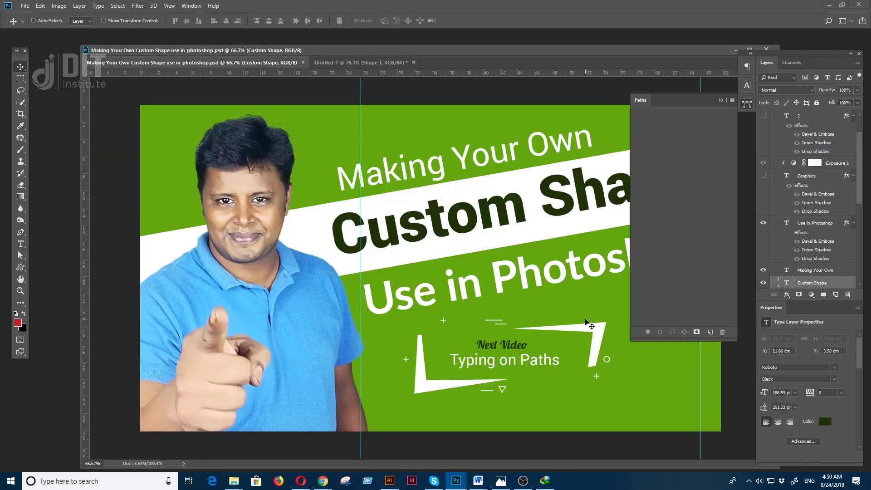